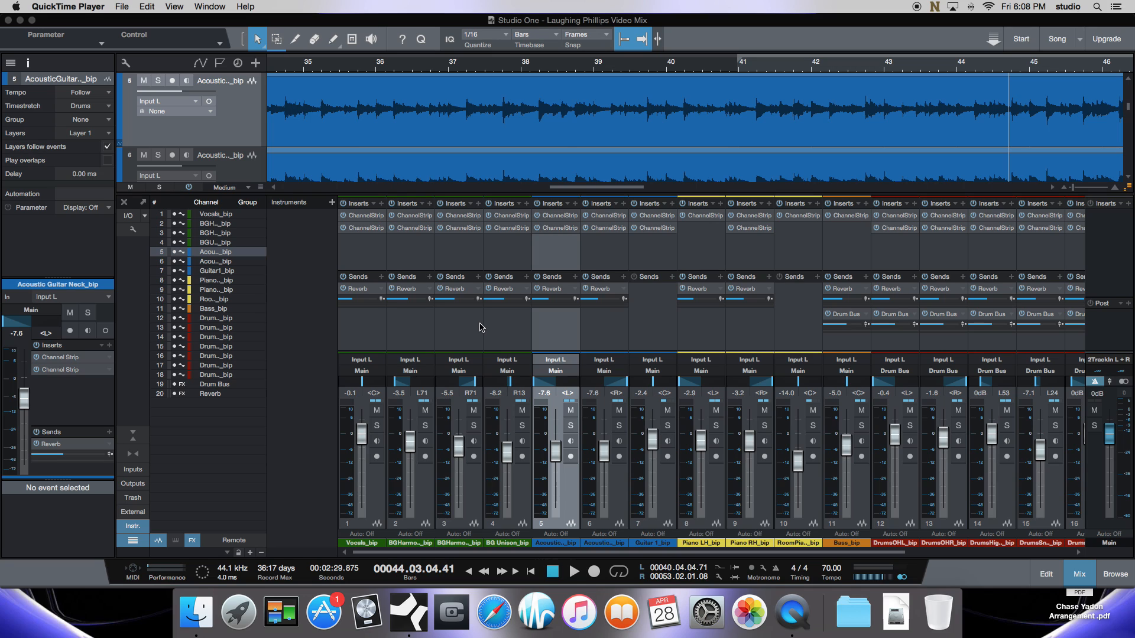
{"action": "left_click", "coordinate": [294, 274]}
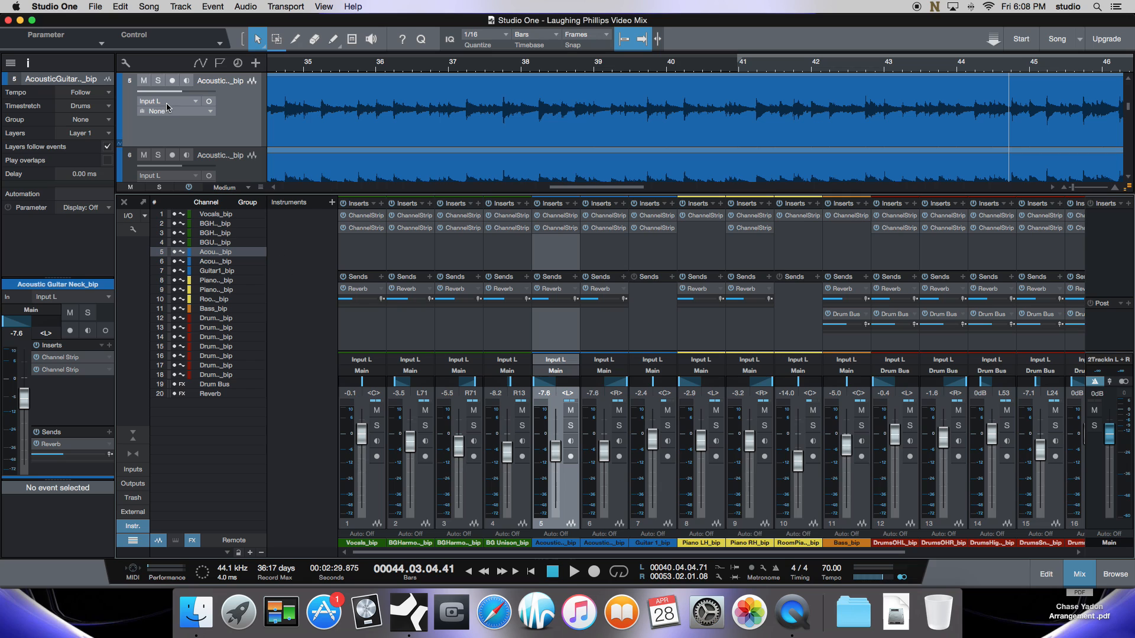
{"action": "left_click", "coordinate": [94, 7]}
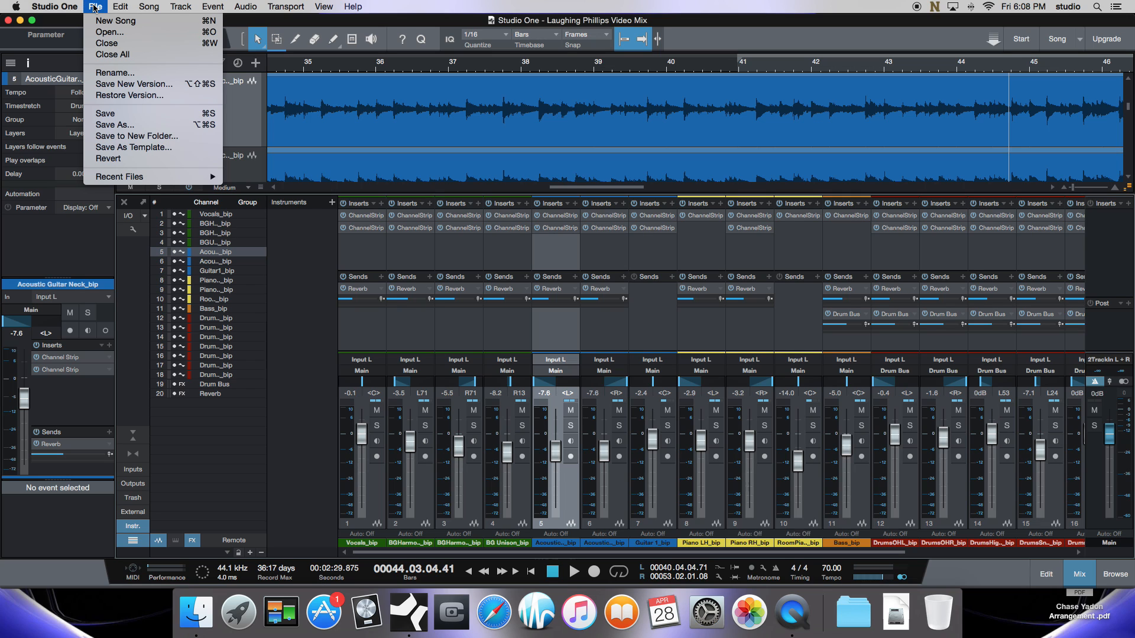
{"action": "mouse_move", "coordinate": [111, 5]}
{"action": "mouse_move", "coordinate": [153, 5]}
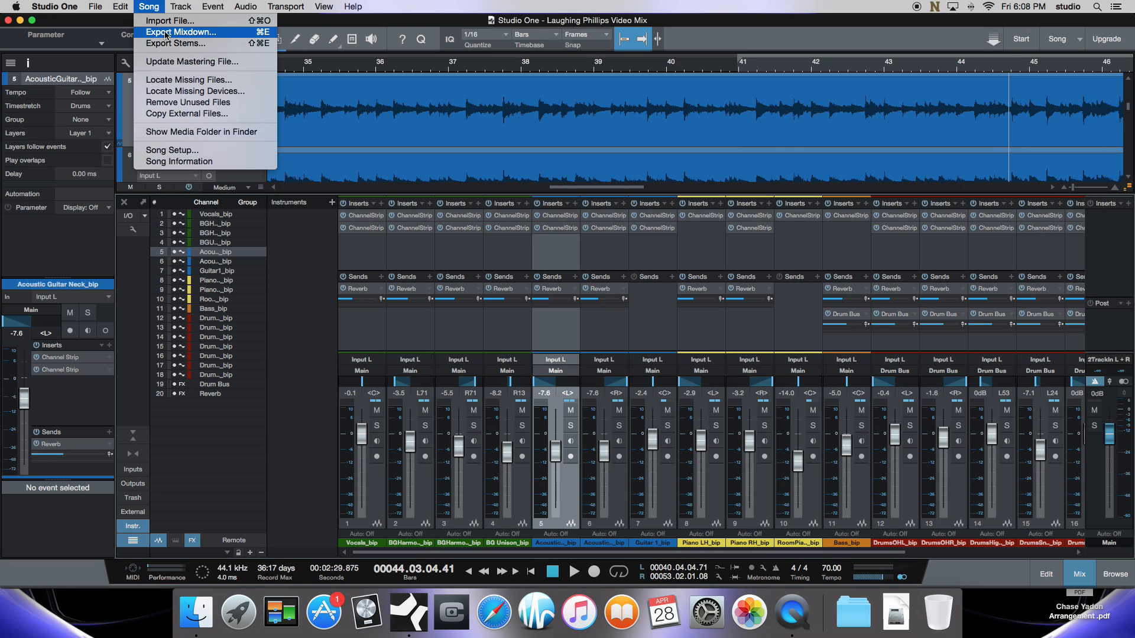
{"action": "left_click", "coordinate": [165, 32]}
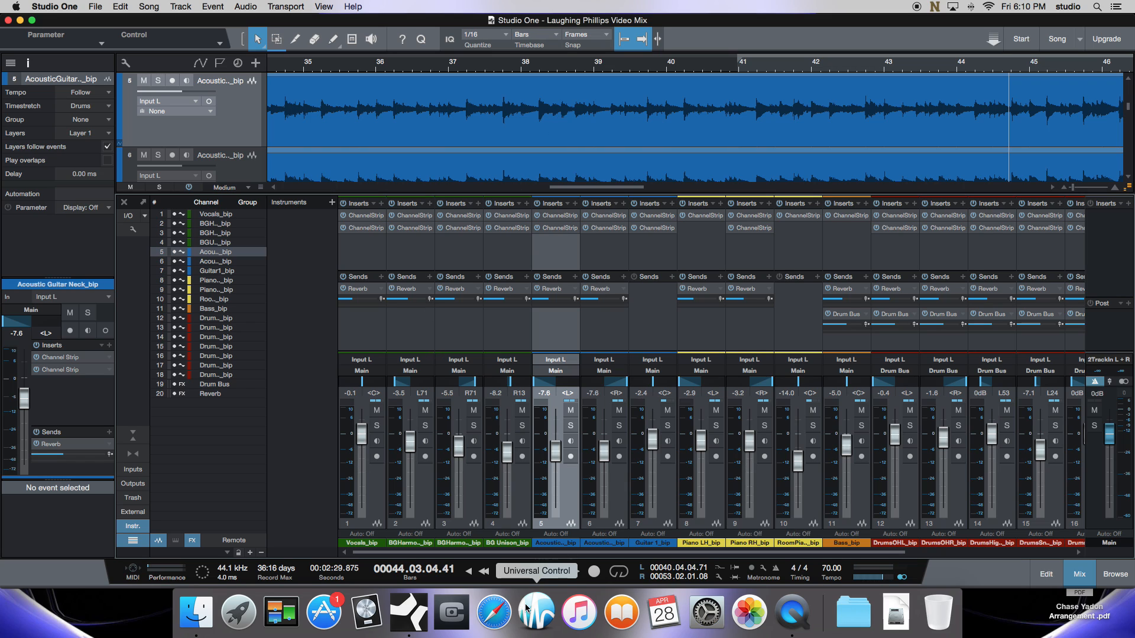
Return the playback position to the start of the song and bring the Vocals track into view
{"action": "left_click", "coordinate": [531, 572]}
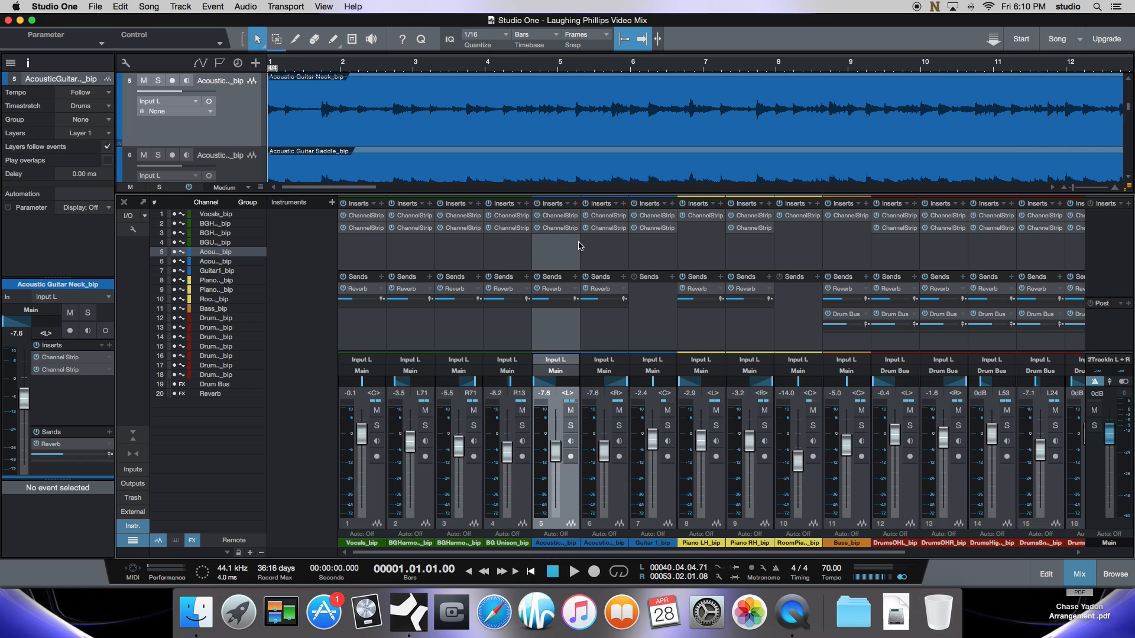
{"action": "scroll", "coordinate": [543, 131], "scroll_direction": "up", "scroll_amount": 5}
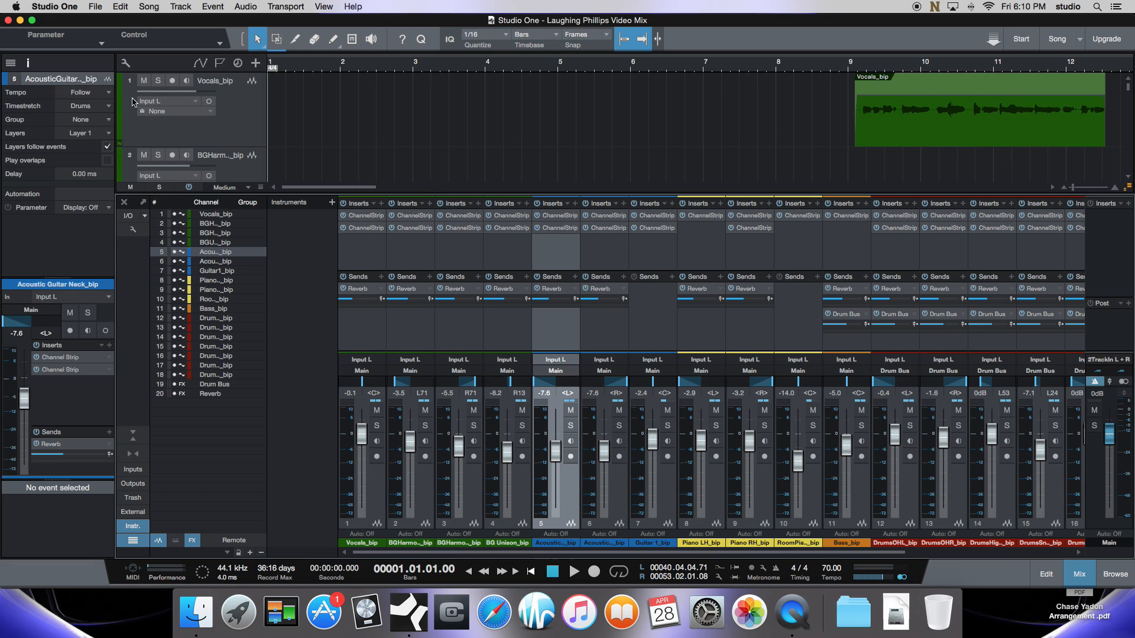
Hide the track inspector and reduce the mixer to small, narrow channel strips to give the arrangement more room
{"action": "left_click", "coordinate": [28, 63]}
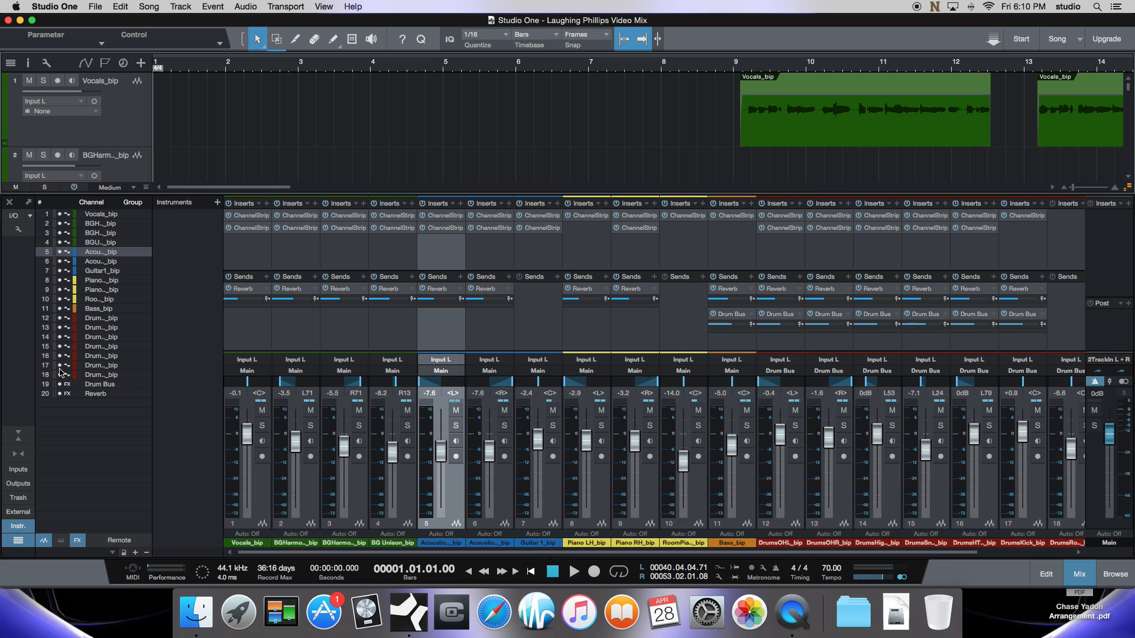
{"action": "left_click", "coordinate": [19, 436]}
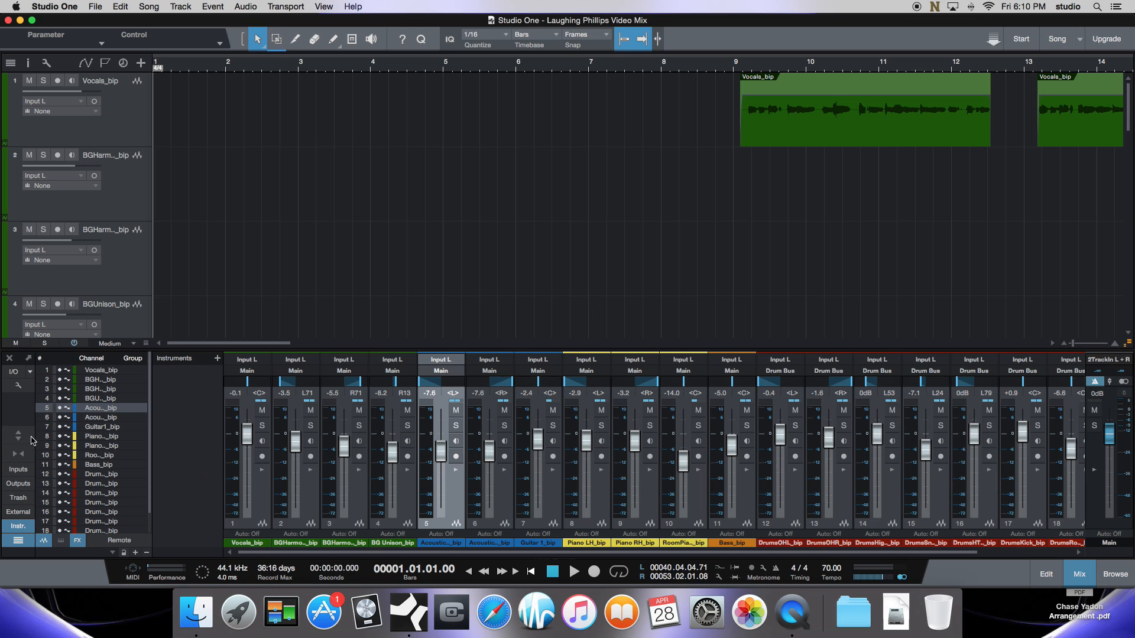
{"action": "left_click", "coordinate": [19, 454]}
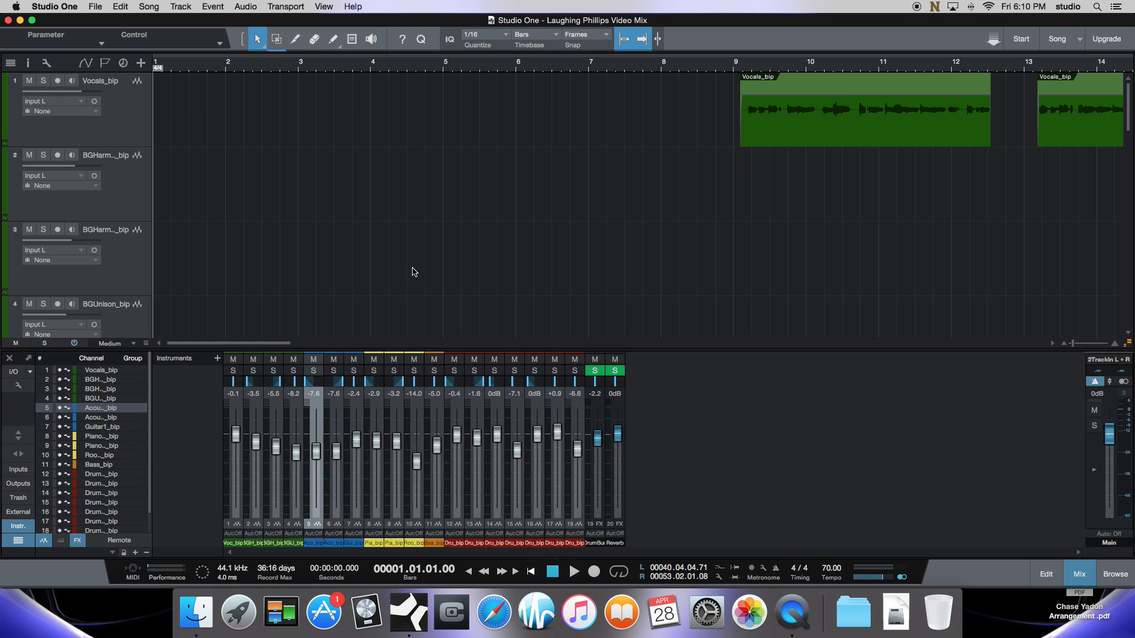
Set a loop range from bar 9 to about beat 4 of bar 12 over the first vocal phrase and enable looping
{"action": "scroll", "coordinate": [420, 265], "scroll_direction": "right", "scroll_amount": 5}
{"action": "left_click", "coordinate": [598, 69]}
{"action": "left_click", "coordinate": [593, 70]}
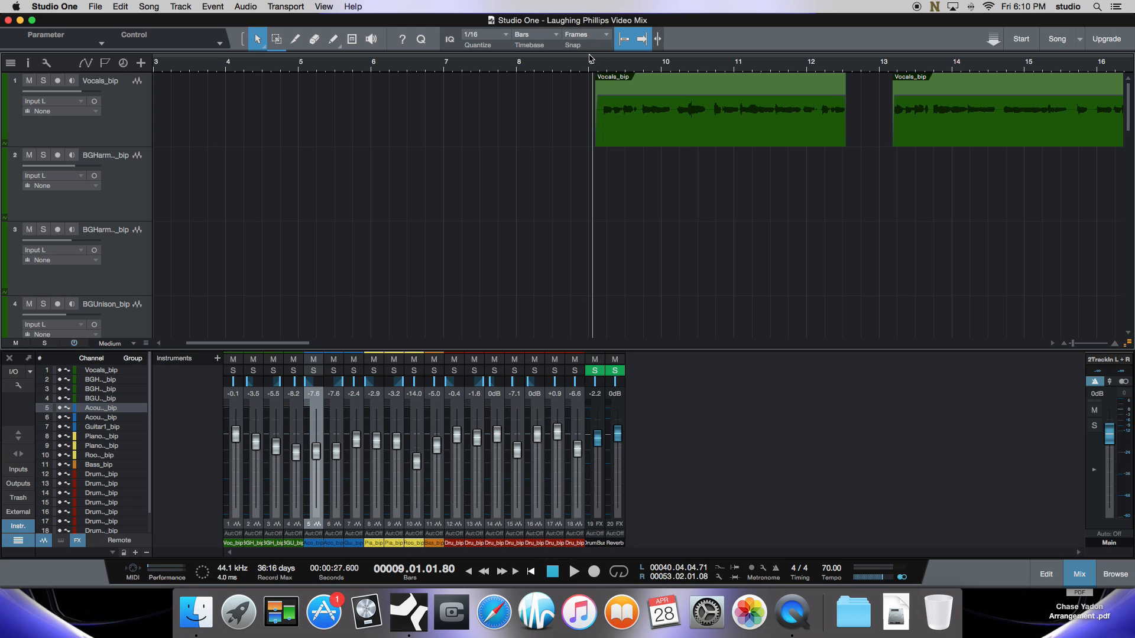
{"action": "left_click_drag", "start_coordinate": [590, 57], "coordinate": [862, 56]}
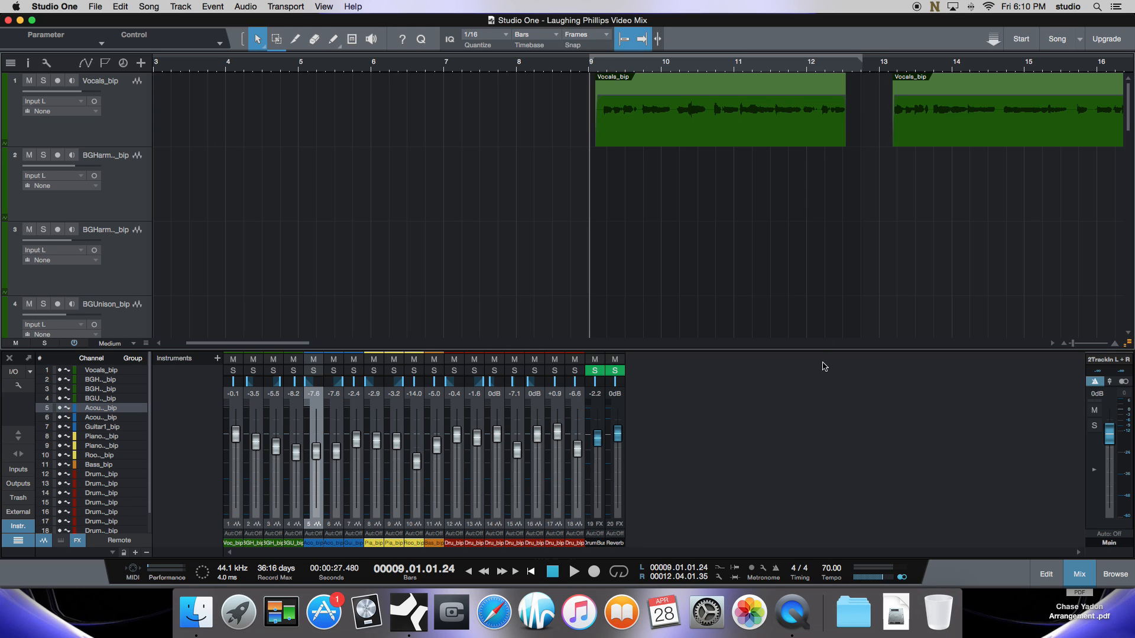
{"action": "left_click", "coordinate": [620, 573]}
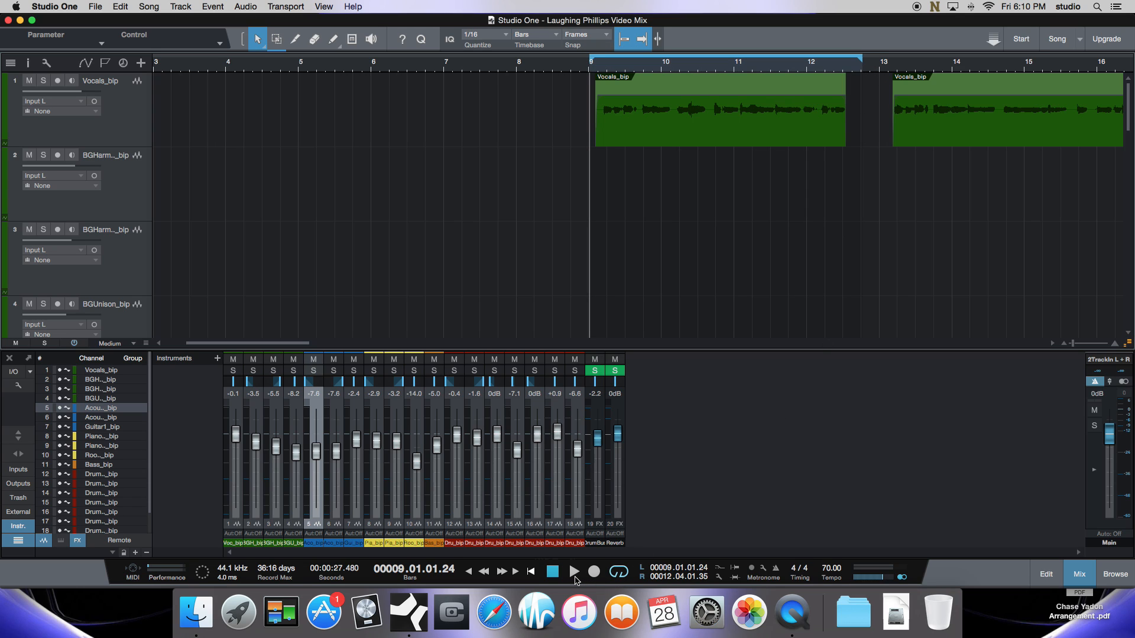
Play part of the looped first vocal phrase, stop playback, and turn looping off
{"action": "left_click", "coordinate": [573, 579]}
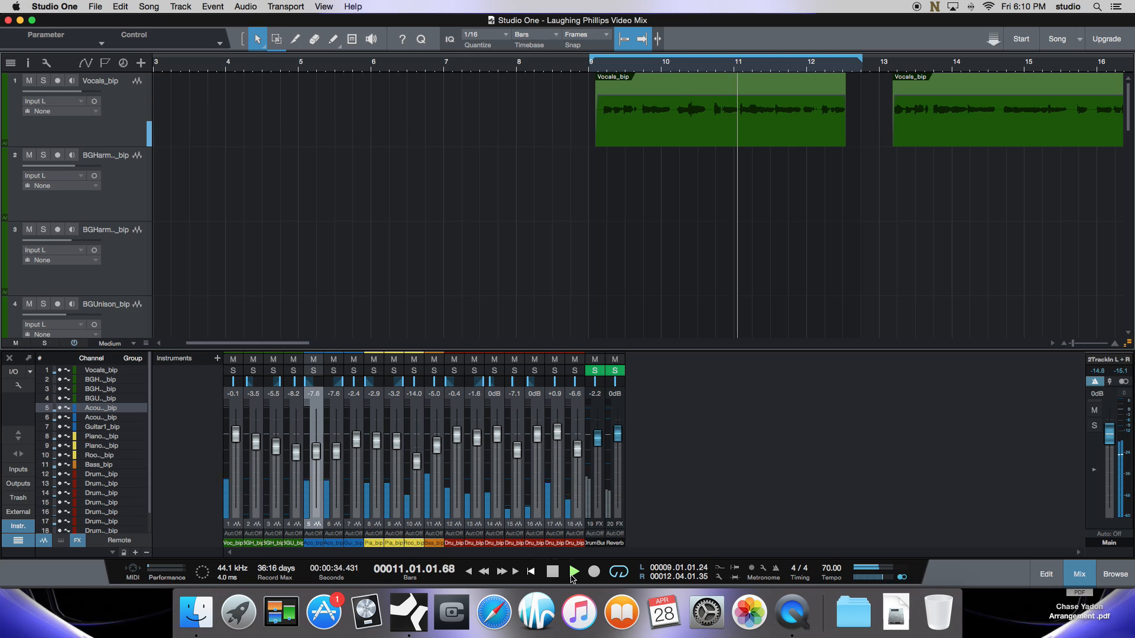
{"action": "key", "text": "space"}
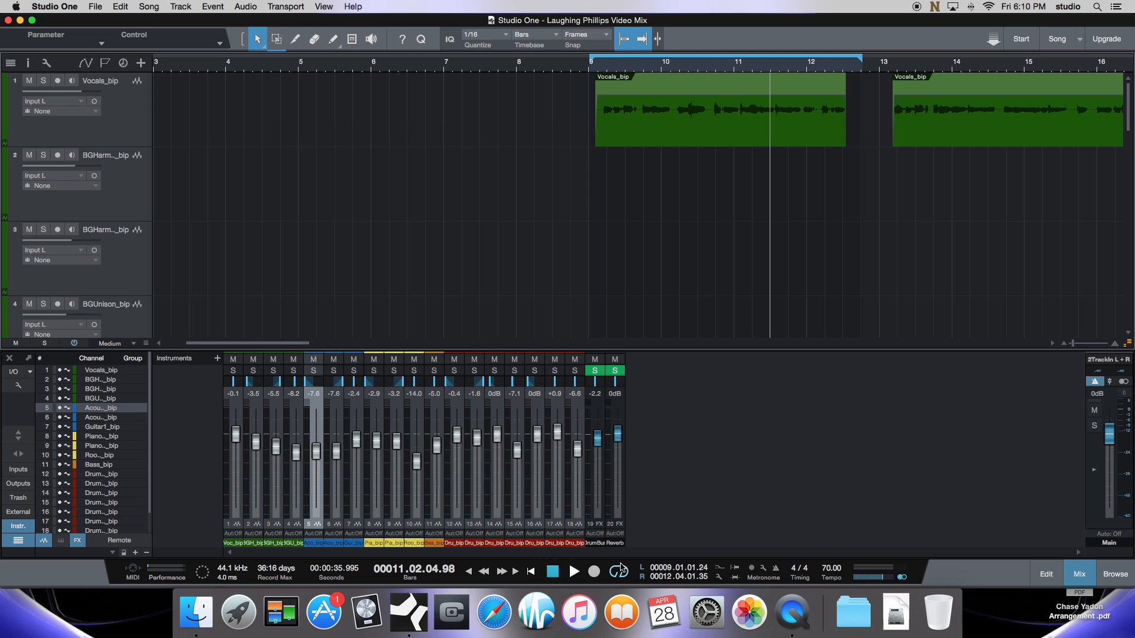
{"action": "left_click", "coordinate": [618, 569]}
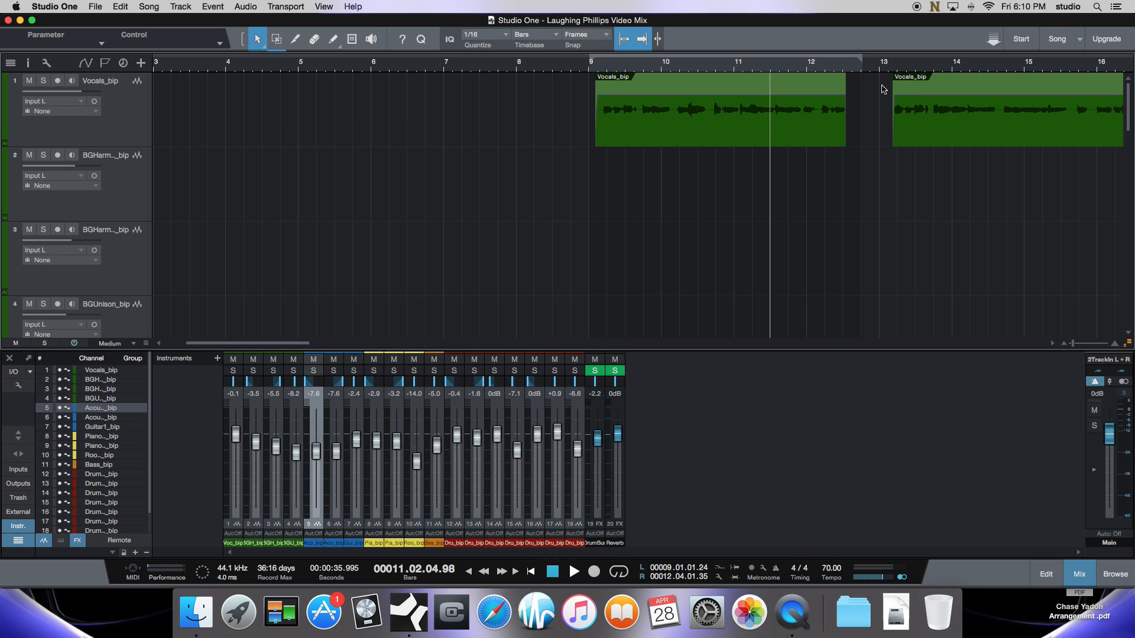
Play the second vocal phrase from just after bar 13 to compare its level, and stop
{"action": "left_click", "coordinate": [889, 67]}
{"action": "key", "text": "space"}
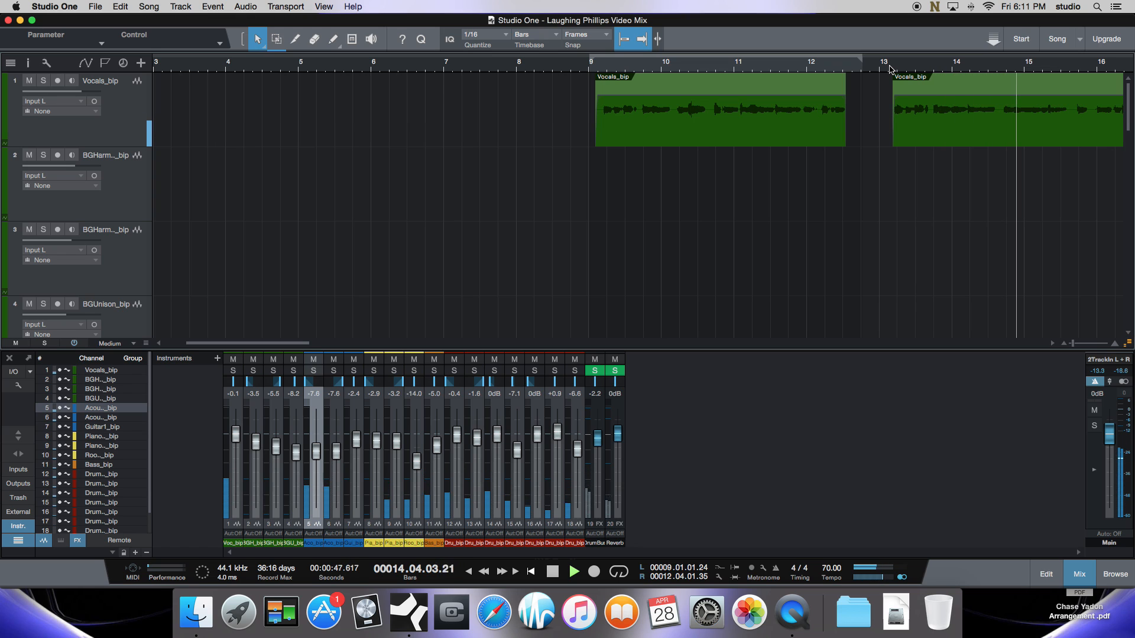
{"action": "key", "text": "space"}
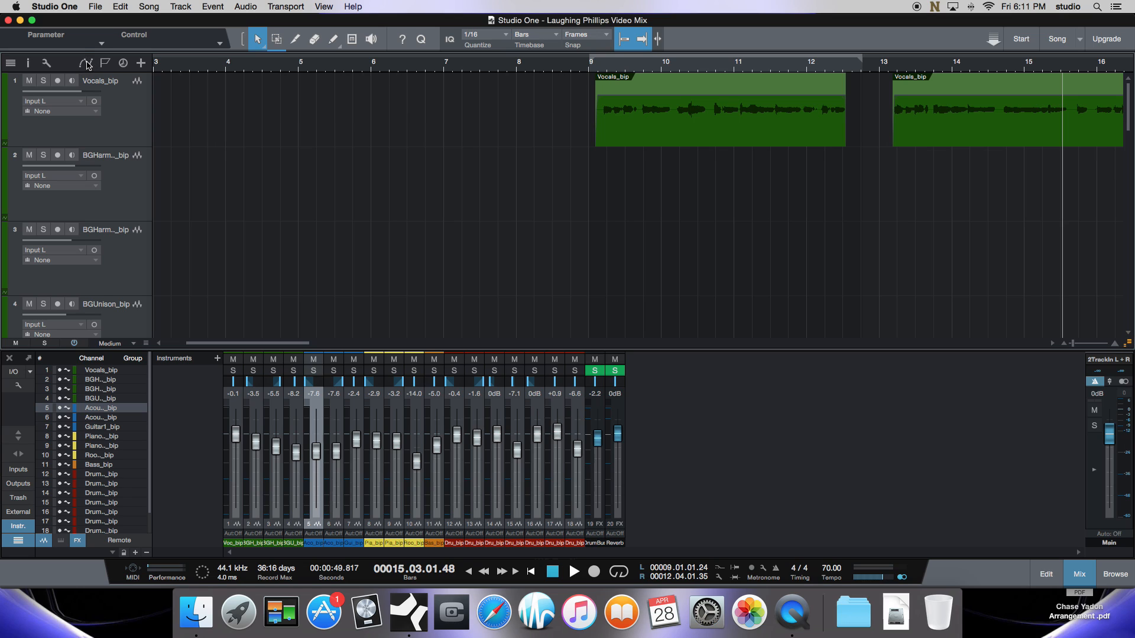
Show track automation and display the Volume envelope on the Vocals track
{"action": "left_click", "coordinate": [76, 112]}
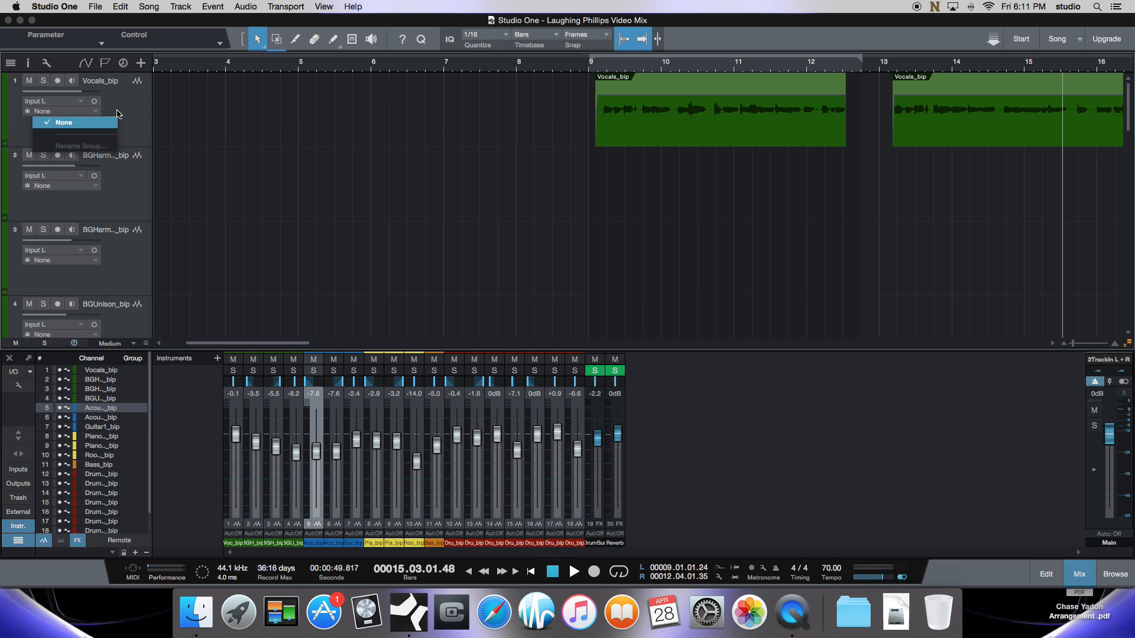
{"action": "left_click", "coordinate": [112, 115]}
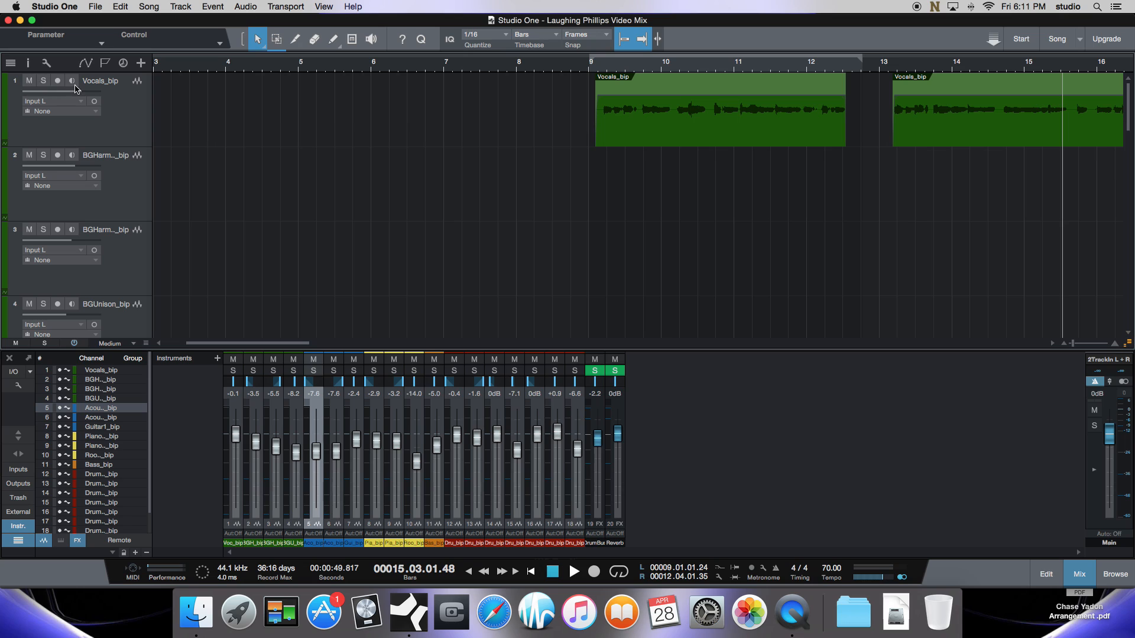
{"action": "left_click", "coordinate": [86, 63]}
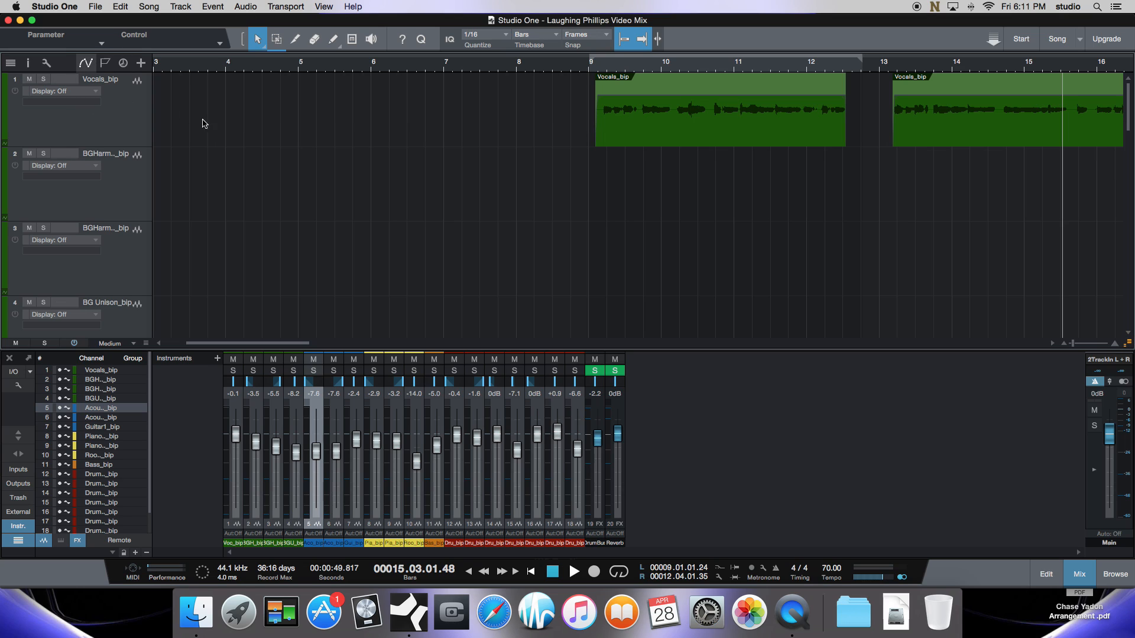
{"action": "left_click", "coordinate": [60, 93]}
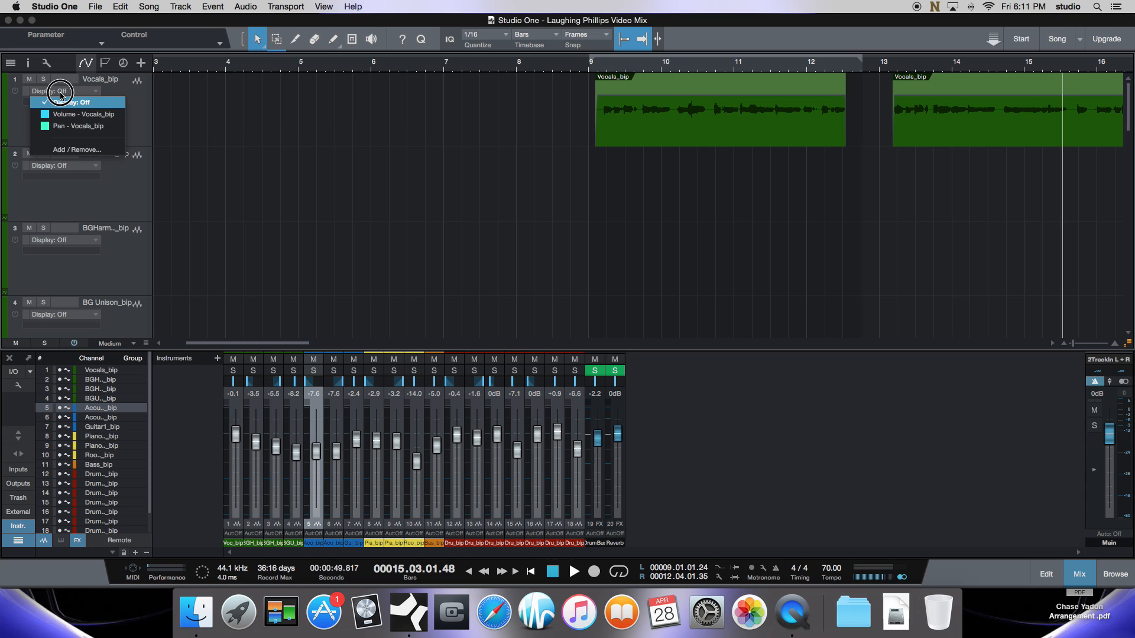
{"action": "left_click", "coordinate": [72, 116]}
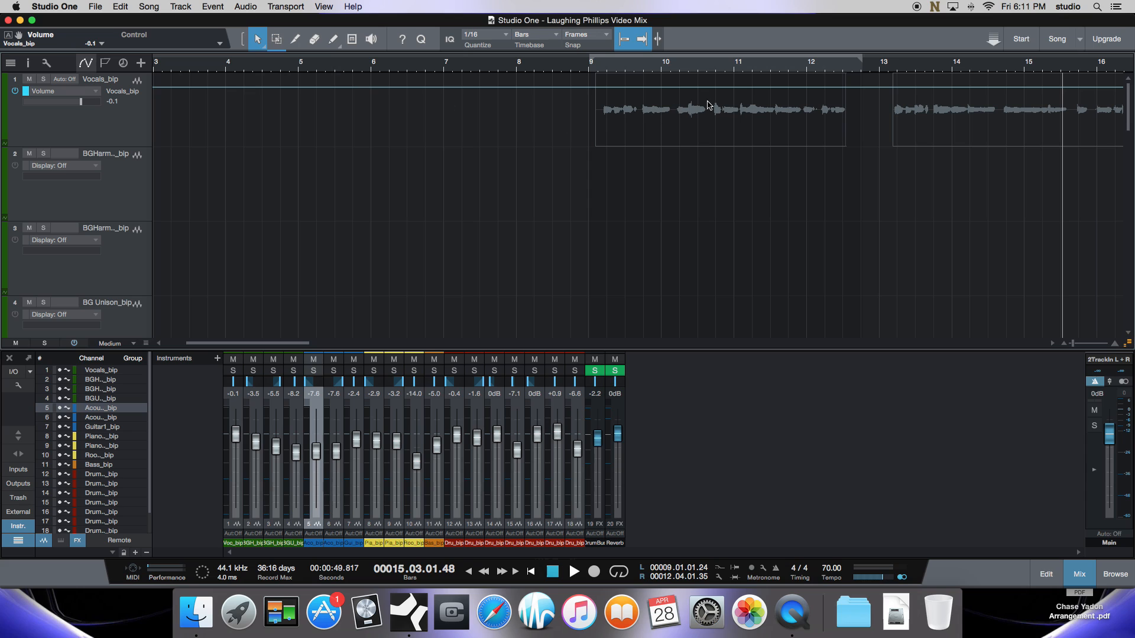
Add pairs of volume automation points just before bar 9 and around bar 13, bracketing the first vocal phrase
{"action": "left_click", "coordinate": [585, 87]}
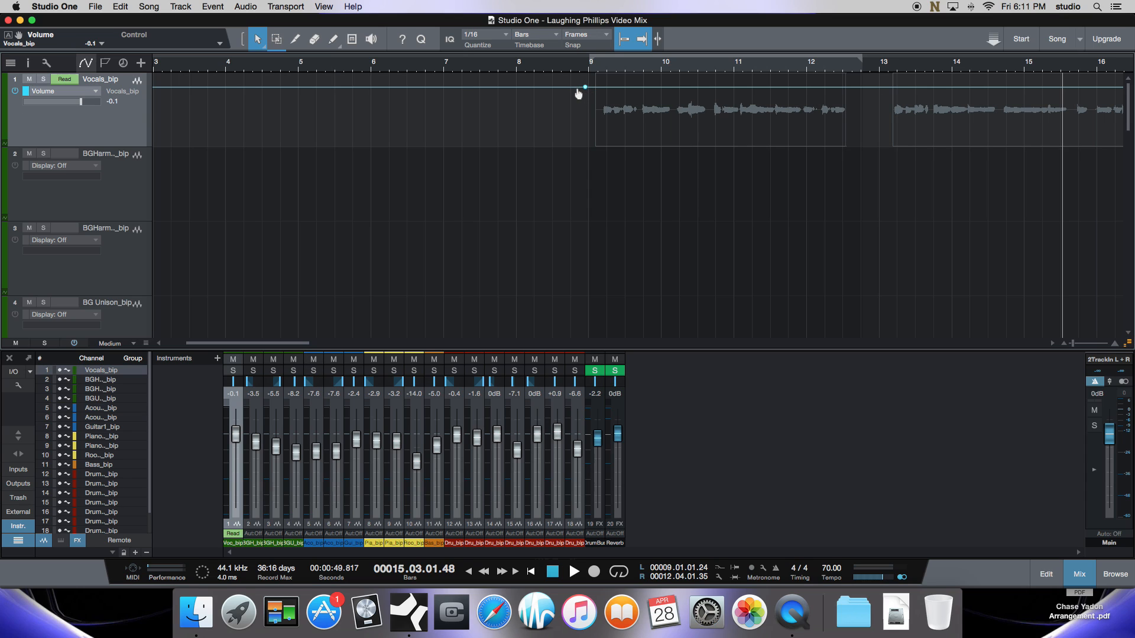
{"action": "left_click", "coordinate": [577, 87]}
{"action": "left_click", "coordinate": [885, 87]}
{"action": "left_click", "coordinate": [748, 87]}
{"action": "left_click_drag", "start_coordinate": [747, 87], "coordinate": [747, 82]}
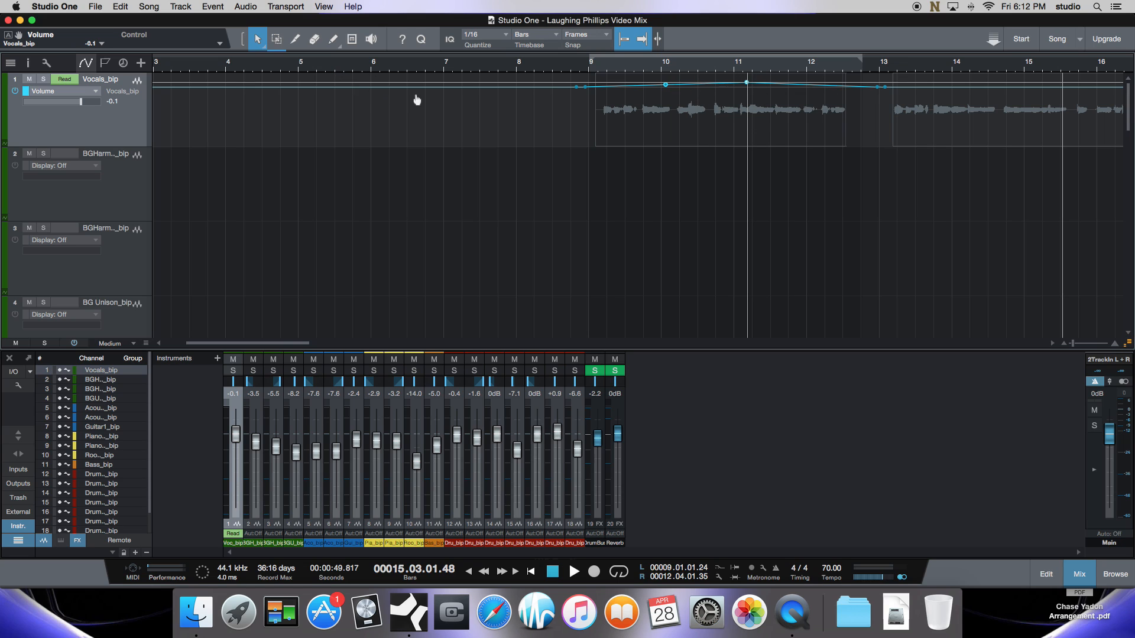
{"action": "left_click", "coordinate": [665, 86]}
{"action": "key", "text": "Delete"}
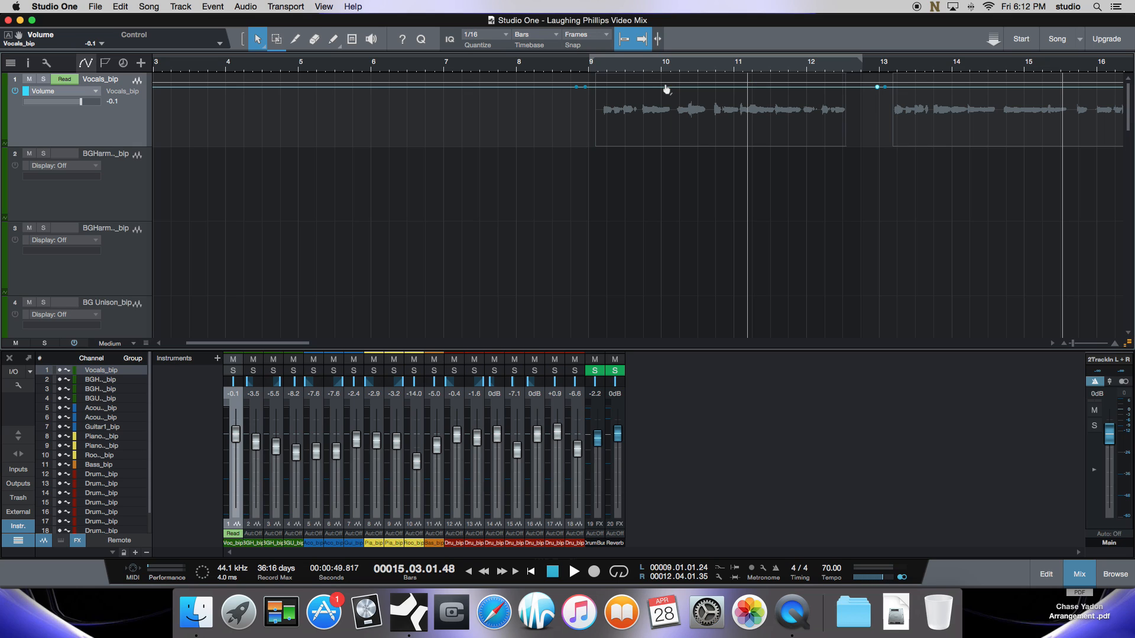
Enlarge the track height to Large and raise the two inner volume points around the first vocal phrase to about +2.3 dB
{"action": "left_click", "coordinate": [585, 89]}
{"action": "left_click_drag", "start_coordinate": [586, 89], "coordinate": [587, 83]}
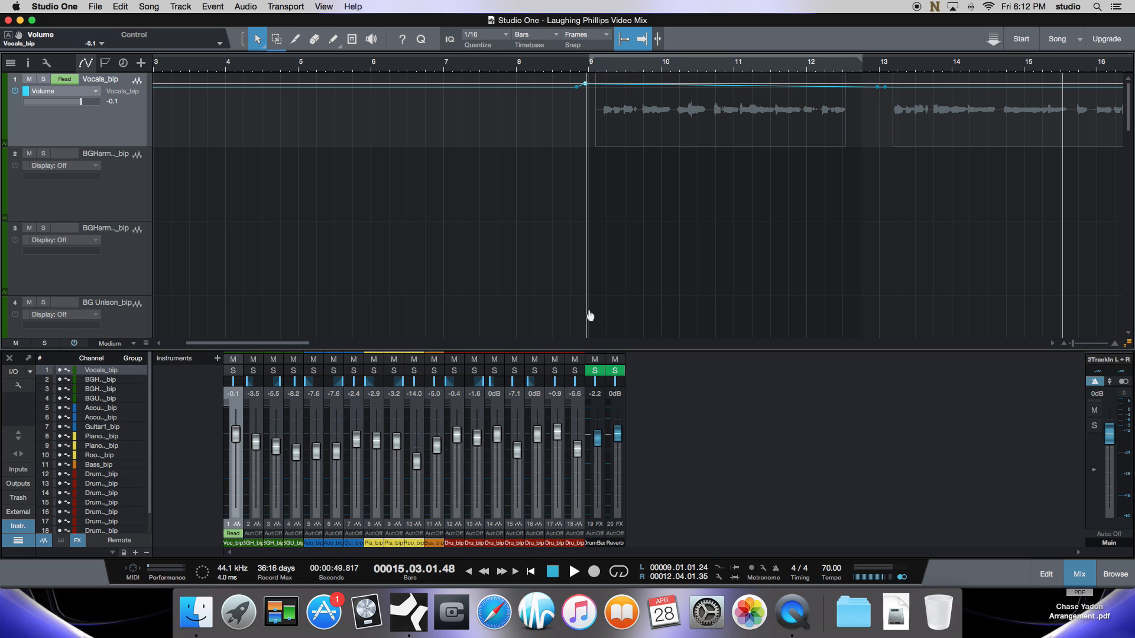
{"action": "mouse_move", "coordinate": [146, 343]}
{"action": "left_mouse_down"}
{"action": "mouse_move", "coordinate": [144, 380]}
{"action": "mouse_move", "coordinate": [148, 357]}
{"action": "left_mouse_up"}
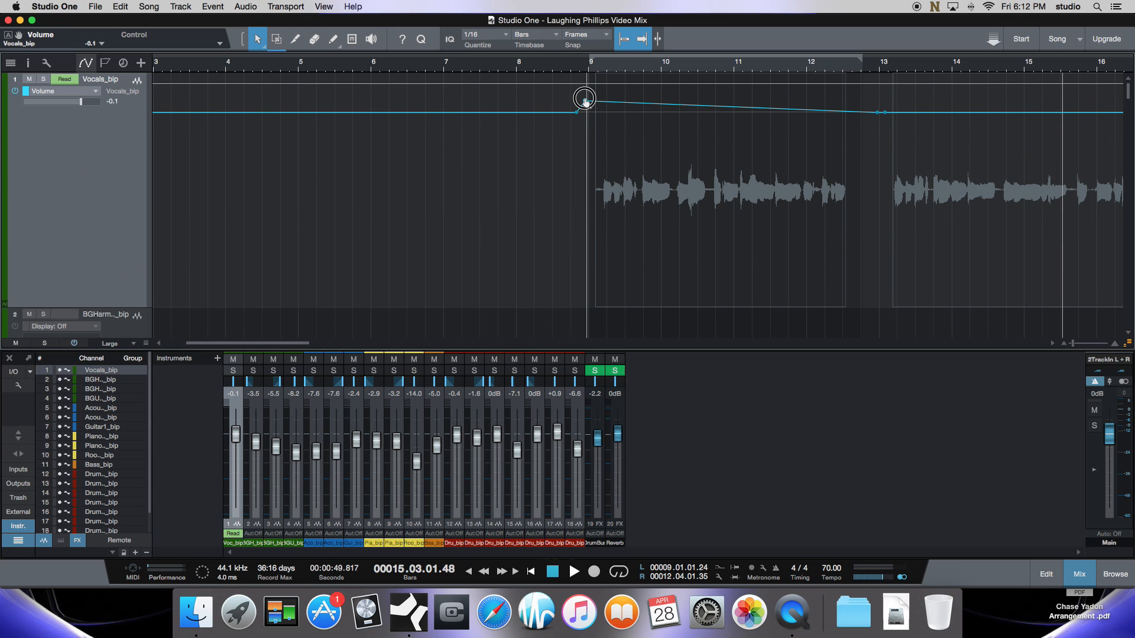
{"action": "left_click_drag", "start_coordinate": [585, 104], "coordinate": [584, 104]}
{"action": "left_click_drag", "start_coordinate": [879, 113], "coordinate": [878, 105]}
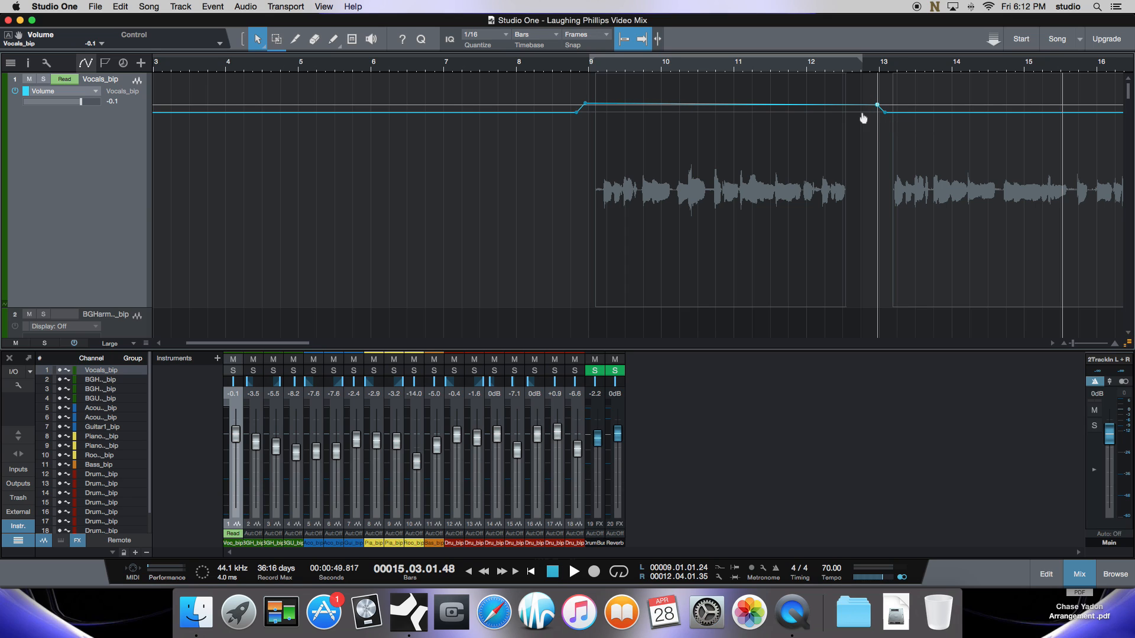
Play the raised first vocal phrase from just before bar 9 to about bar 11 to check its volume
{"action": "left_click", "coordinate": [564, 70]}
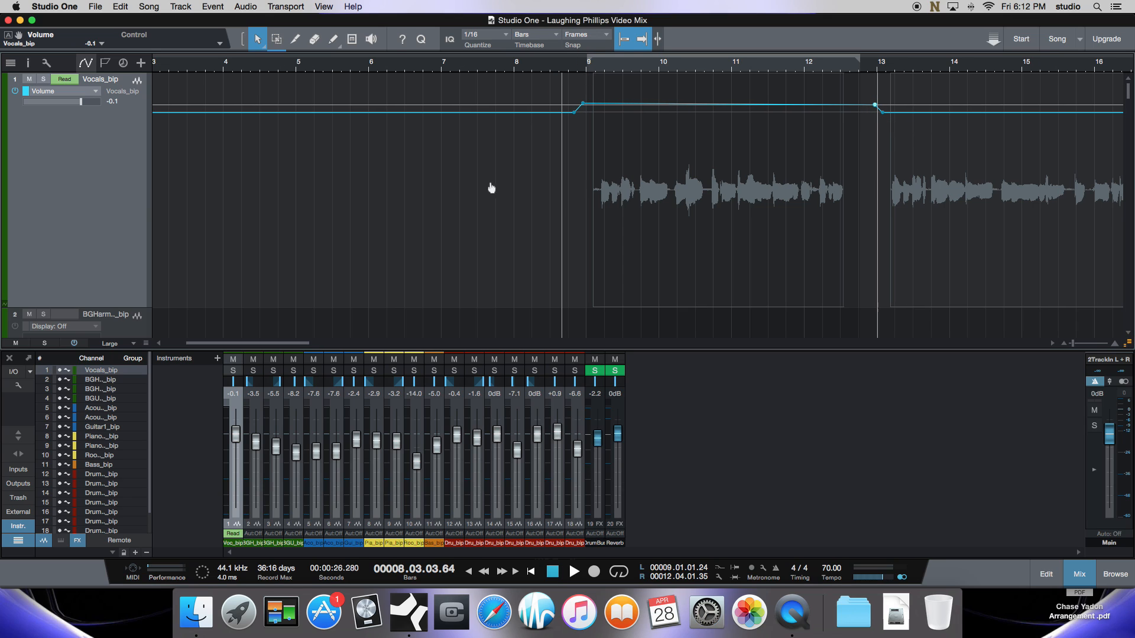
{"action": "key", "text": "space"}
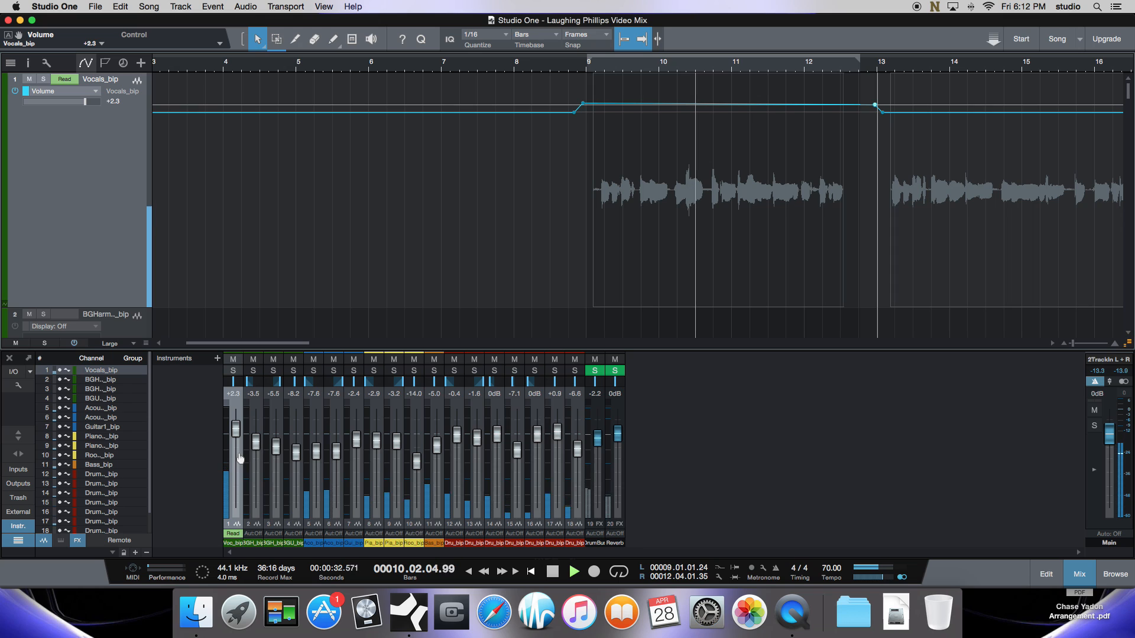
{"action": "key", "text": "space"}
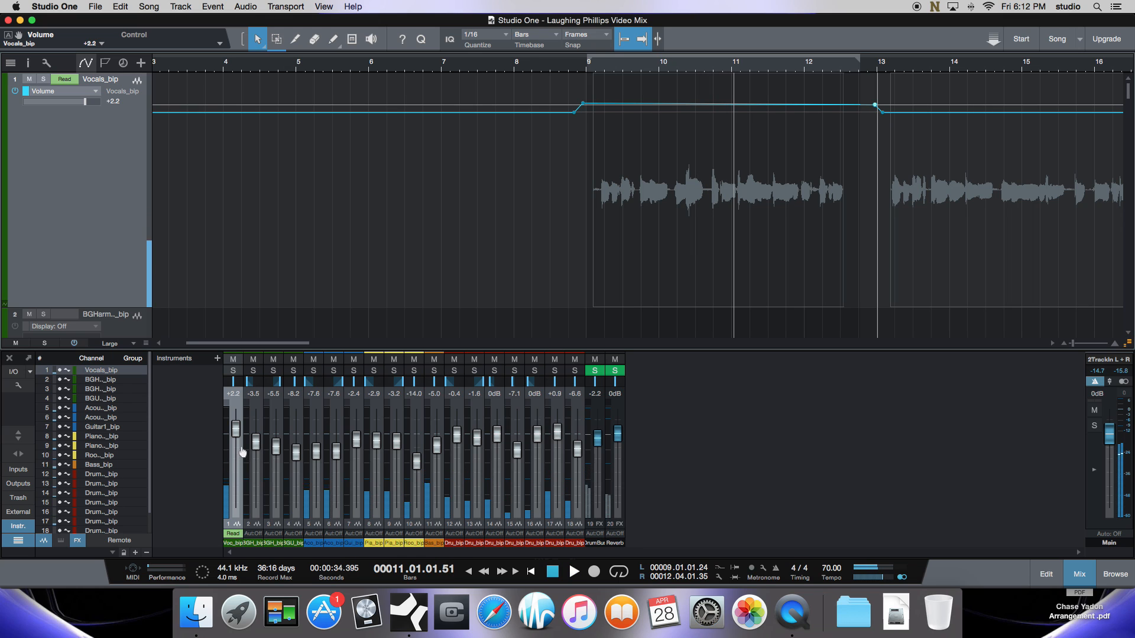
Shift the rising volume ramp into the first vocal phrase, ending about halfway through bar 9, and play it from before bar 9
{"action": "left_click", "coordinate": [577, 108]}
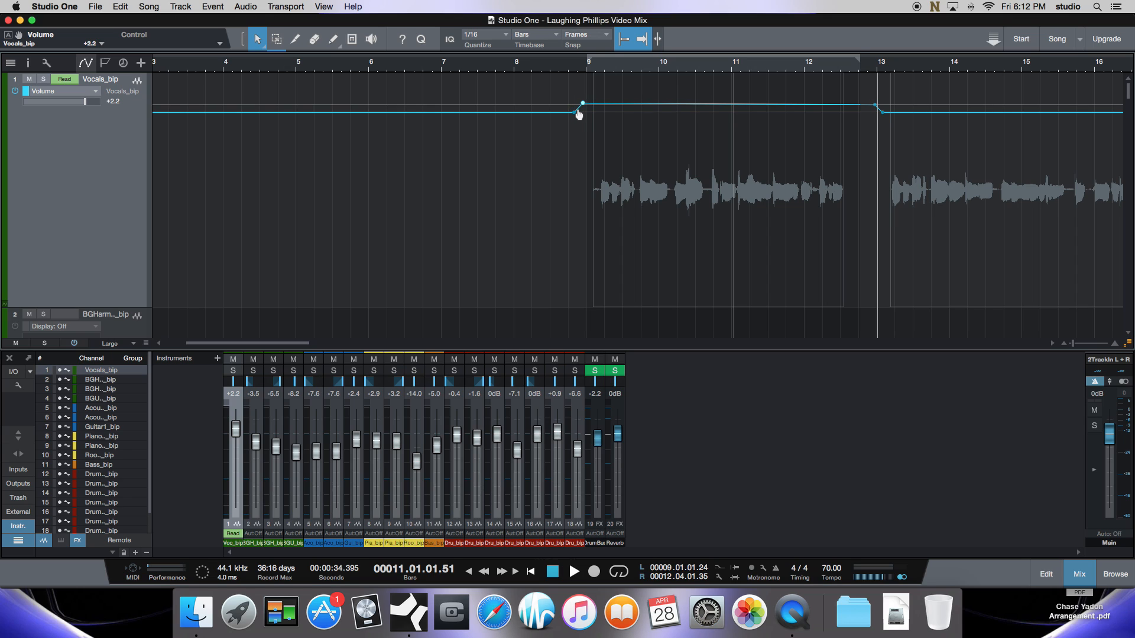
{"action": "left_click_drag", "start_coordinate": [577, 112], "coordinate": [624, 107]}
{"action": "left_click", "coordinate": [571, 70]}
{"action": "key", "text": "space"}
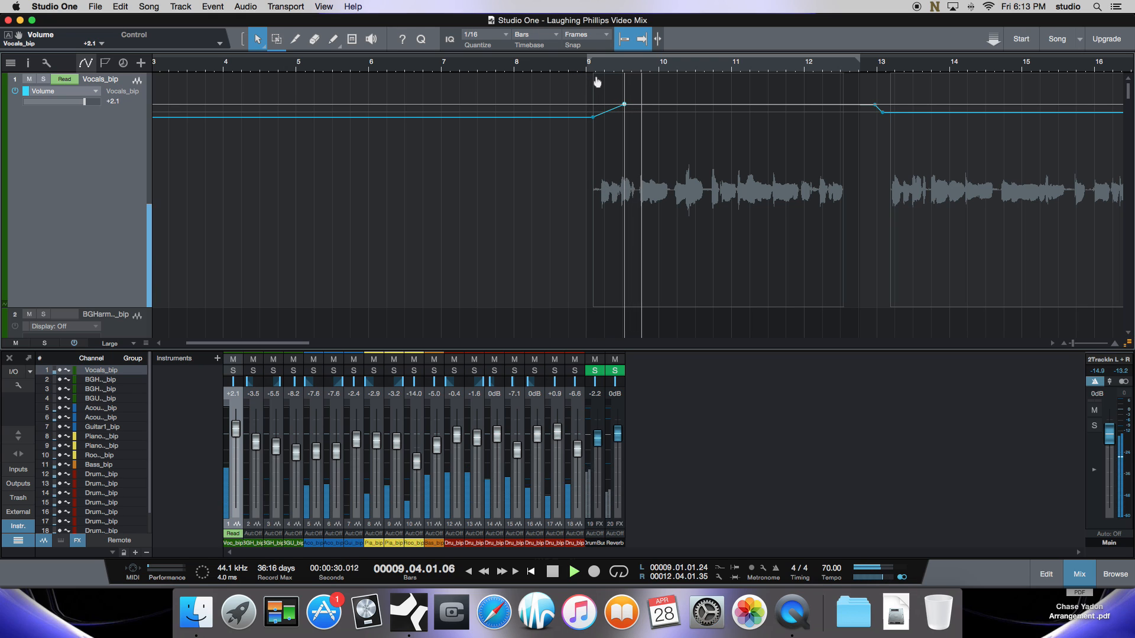
{"action": "key", "text": "space"}
Move the rising volume ramp back before the first vocal phrase so it reaches the raised level as the phrase begins
{"action": "left_click", "coordinate": [593, 117]}
{"action": "mouse_move", "coordinate": [593, 117]}
{"action": "left_mouse_down"}
{"action": "mouse_move", "coordinate": [575, 117]}
{"action": "mouse_move", "coordinate": [600, 107]}
{"action": "mouse_move", "coordinate": [603, 121]}
{"action": "left_mouse_up"}
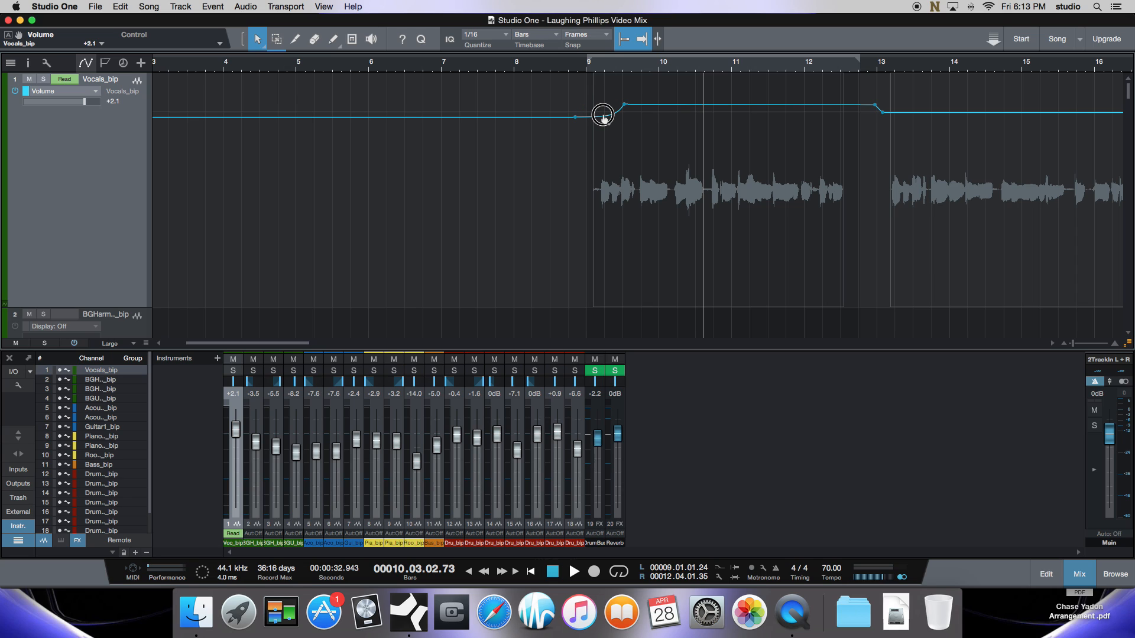
{"action": "mouse_move", "coordinate": [603, 119]}
{"action": "left_mouse_down"}
{"action": "mouse_move", "coordinate": [594, 107]}
{"action": "mouse_move", "coordinate": [621, 107]}
{"action": "mouse_move", "coordinate": [592, 107]}
{"action": "left_mouse_up"}
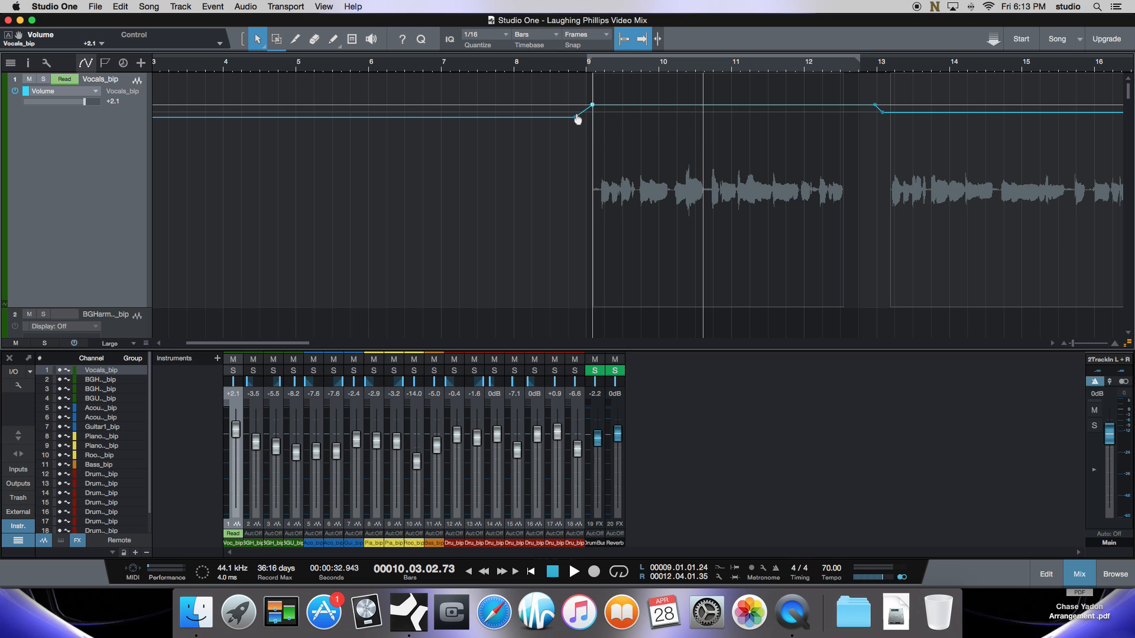
Play the first vocal phrase from about halfway through bar 8 to bar 13 to check the raised volume
{"action": "left_click", "coordinate": [557, 68]}
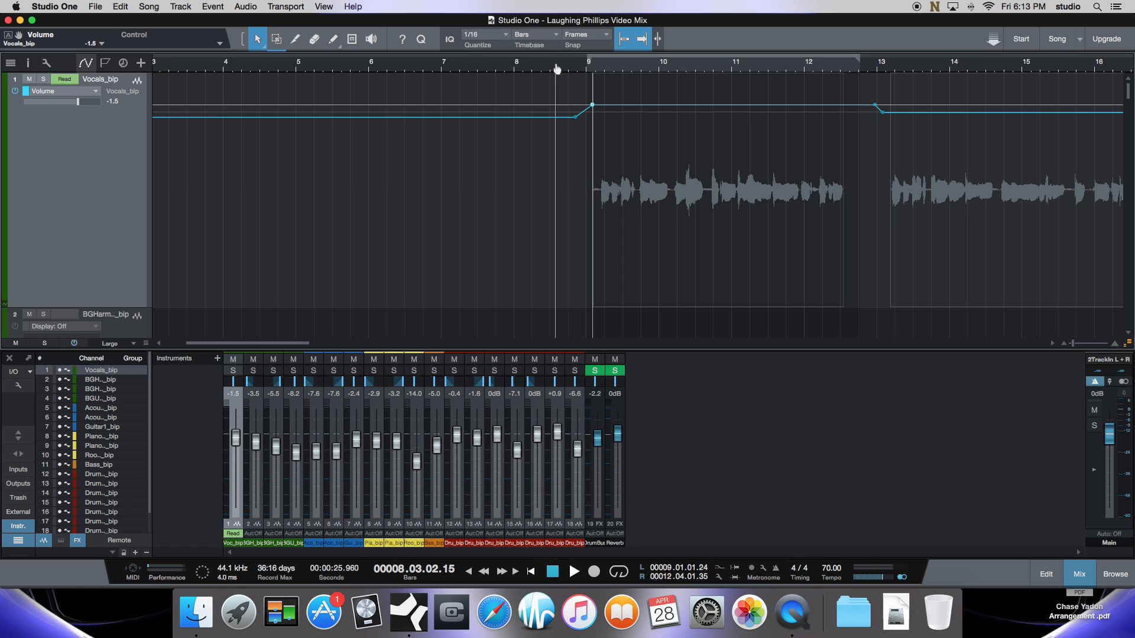
{"action": "key", "text": "space"}
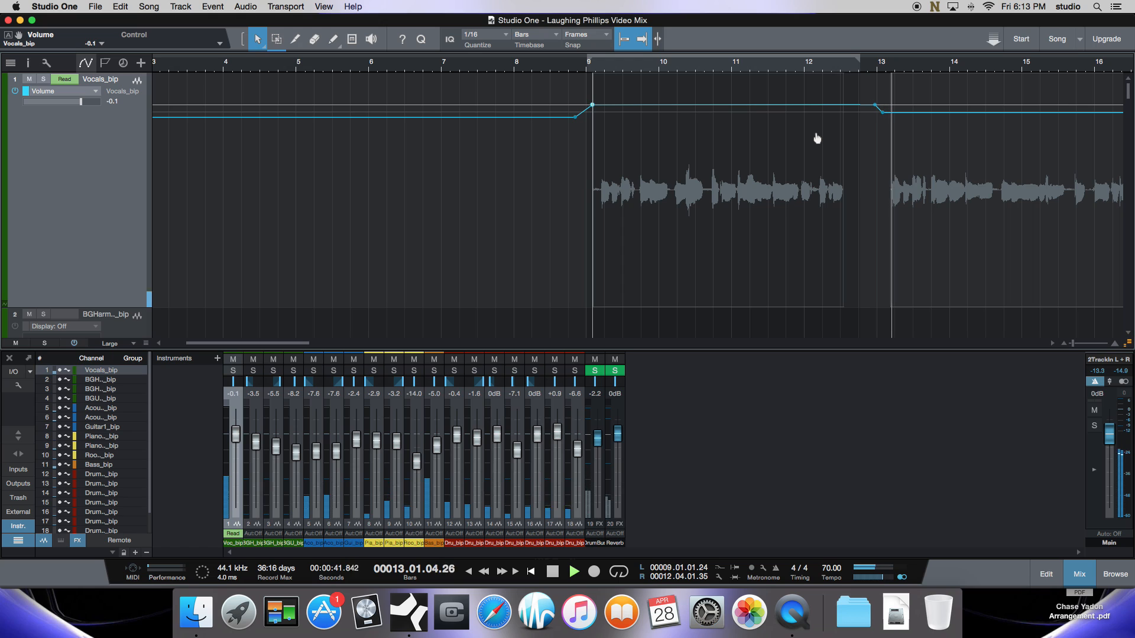
{"action": "key", "text": "space"}
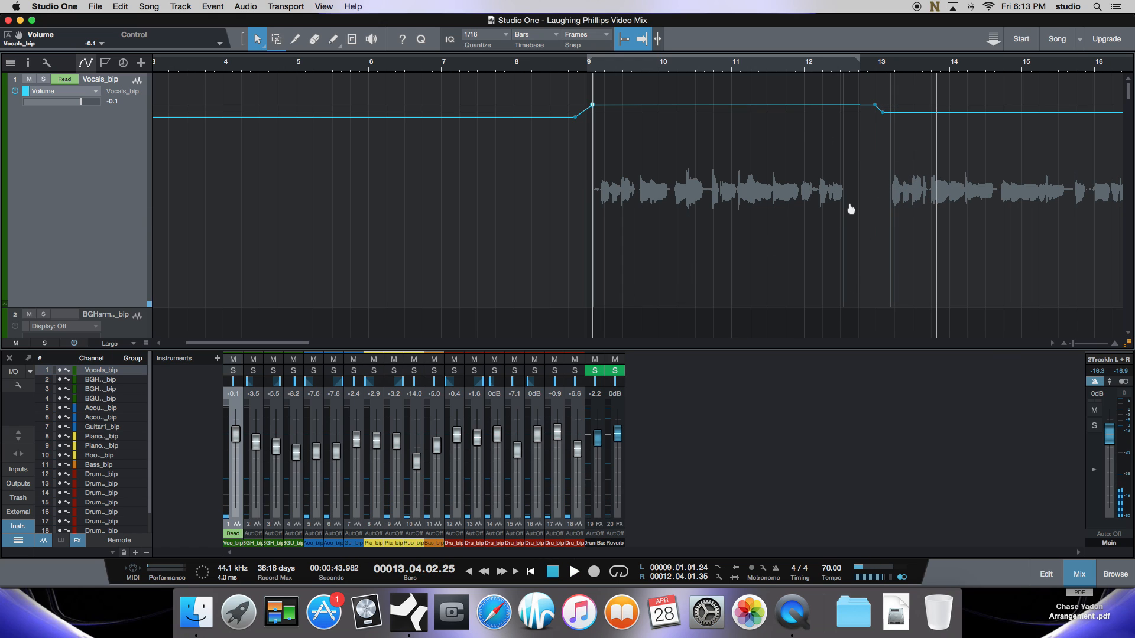
Play the volume drop into the second vocal phrase, from about halfway through bar 12 to bar 13
{"action": "left_click", "coordinate": [850, 69]}
{"action": "key", "text": "space"}
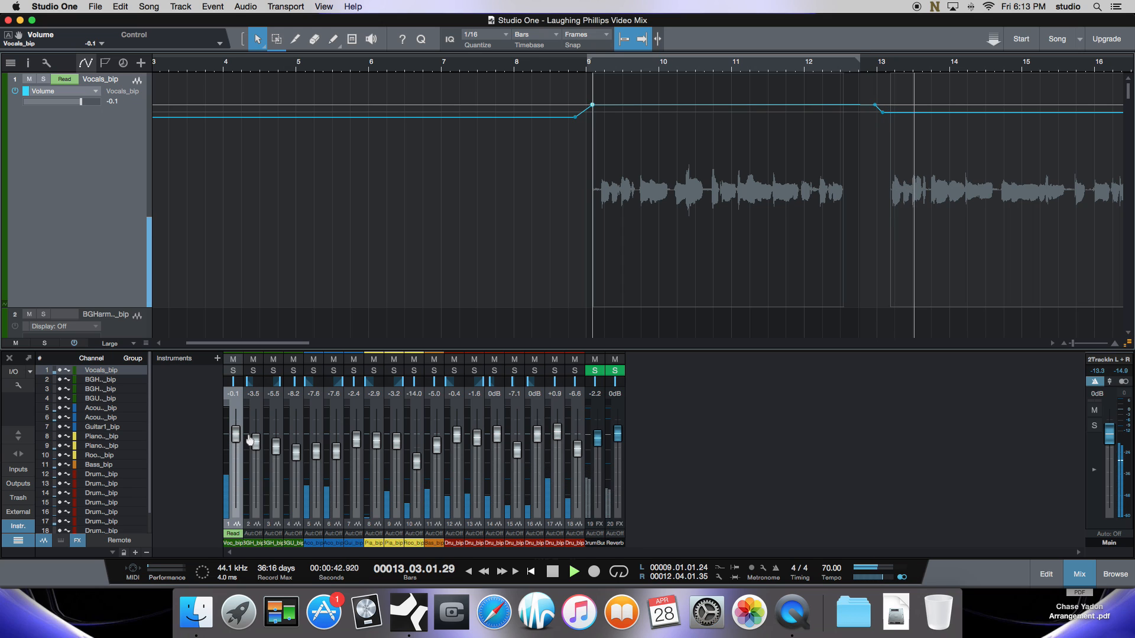
{"action": "key", "text": "space"}
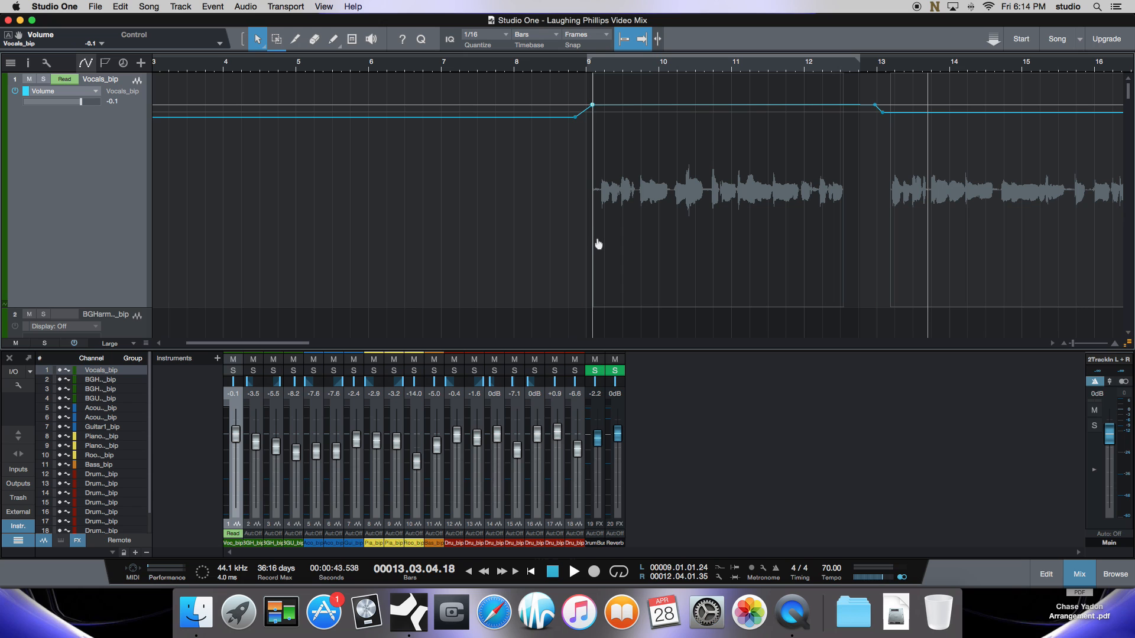
{"action": "scroll", "coordinate": [597, 244], "scroll_direction": "down", "scroll_amount": 5}
{"action": "scroll", "coordinate": [599, 244], "scroll_direction": "down", "scroll_amount": 8}
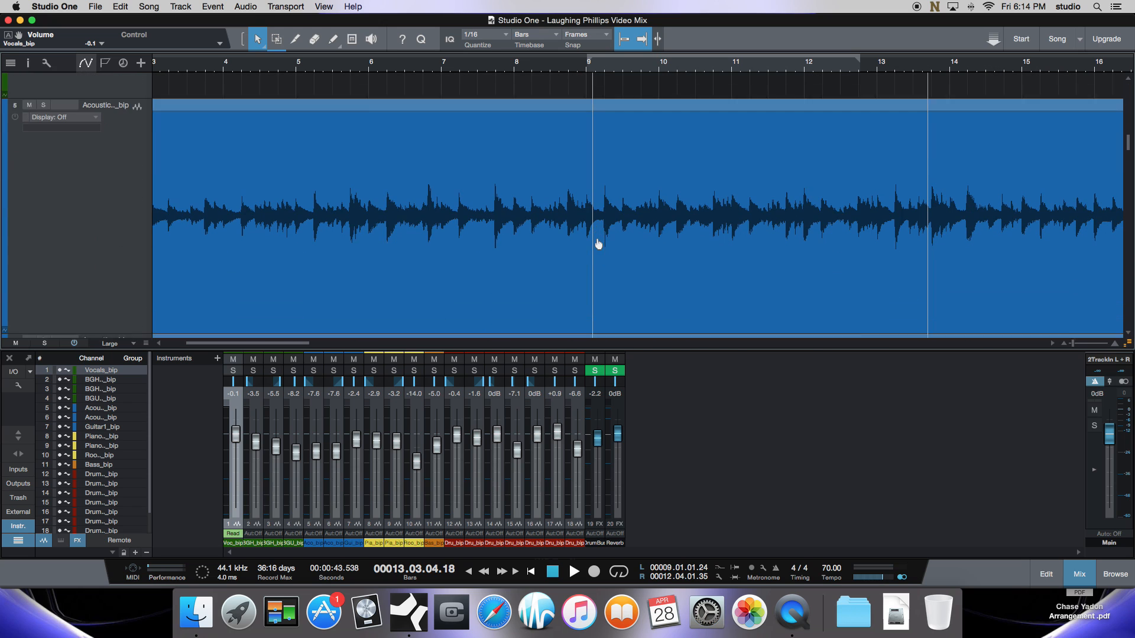
{"action": "scroll", "coordinate": [598, 244], "scroll_direction": "up", "scroll_amount": 13}
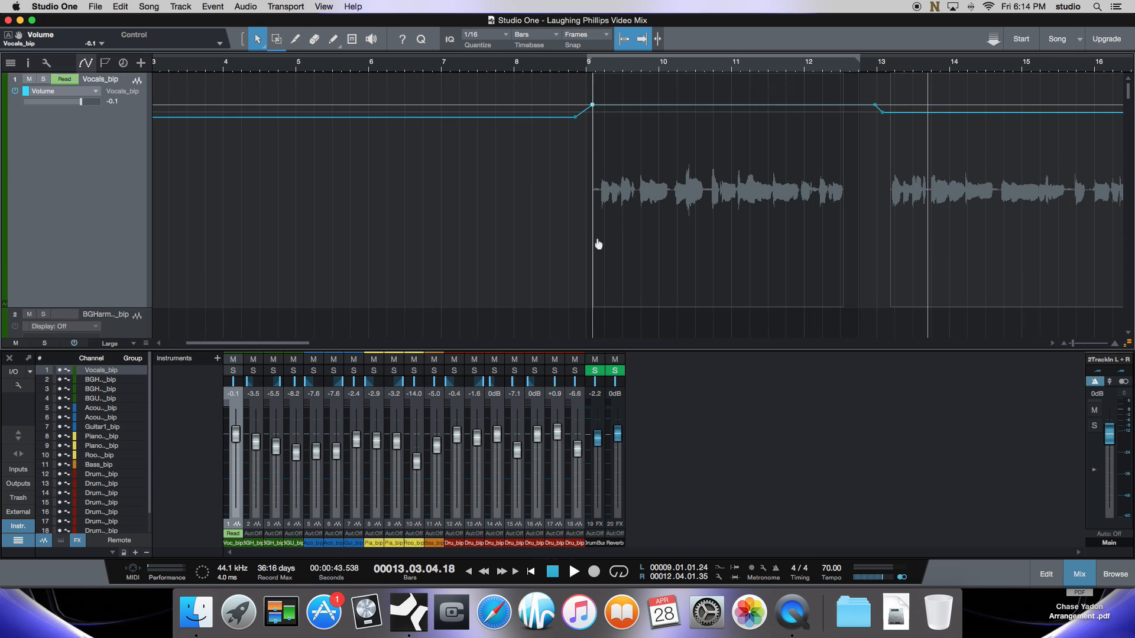
Play the opening of the first vocal phrase from bar 9 to bar 10
{"action": "left_click", "coordinate": [531, 572]}
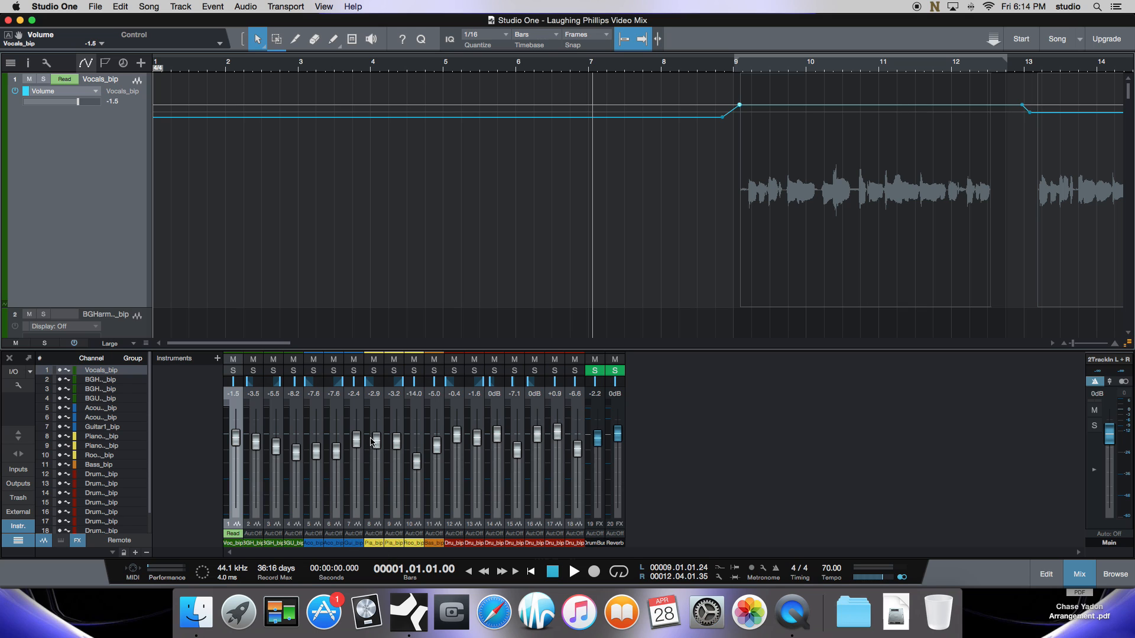
{"action": "left_click", "coordinate": [733, 70]}
{"action": "key", "text": "space"}
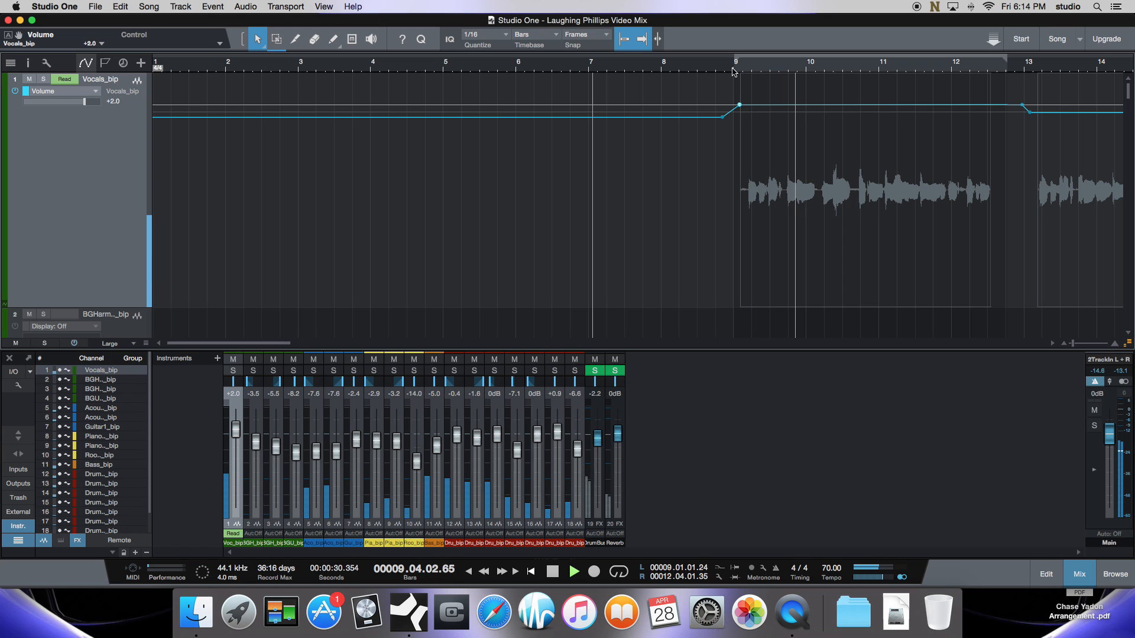
{"action": "key", "text": "space"}
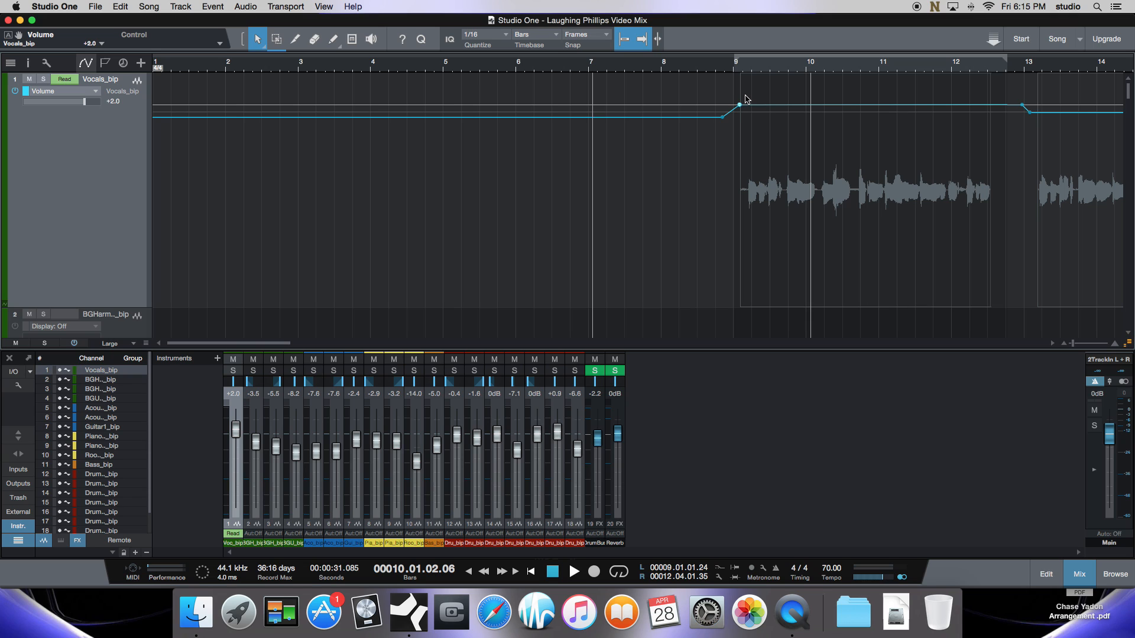
Return to the start of the song and play the acoustic guitar intro until just before bar 2
{"action": "left_click", "coordinate": [531, 572]}
{"action": "left_click", "coordinate": [570, 572]}
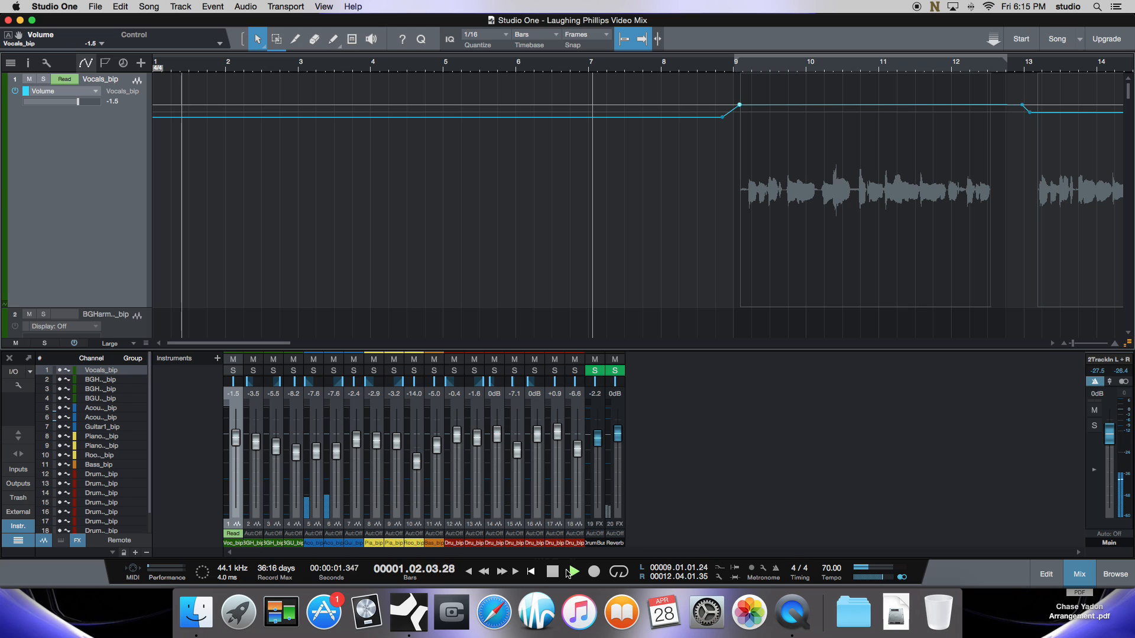
{"action": "left_click", "coordinate": [567, 573]}
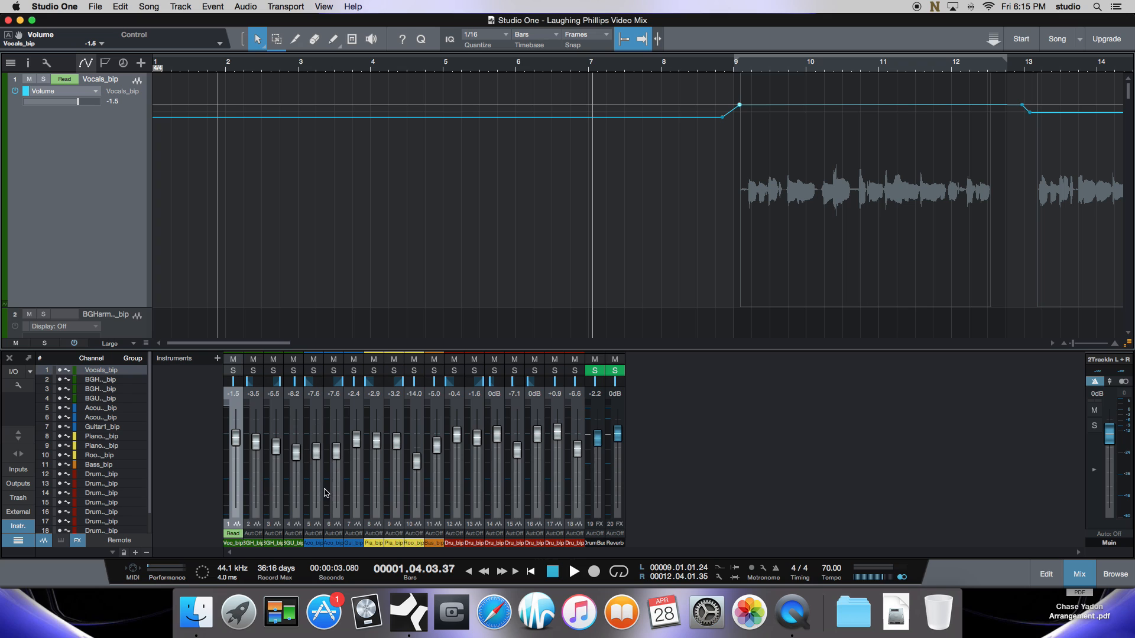
{"action": "left_click", "coordinate": [320, 526]}
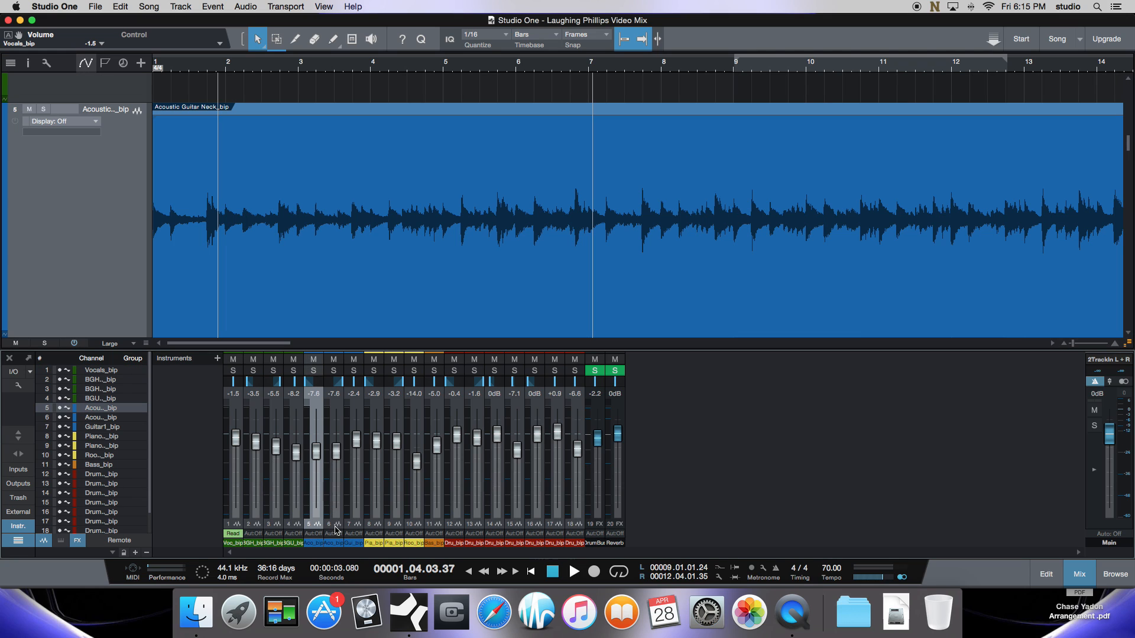
{"action": "left_click", "coordinate": [335, 527], "text": "shift"}
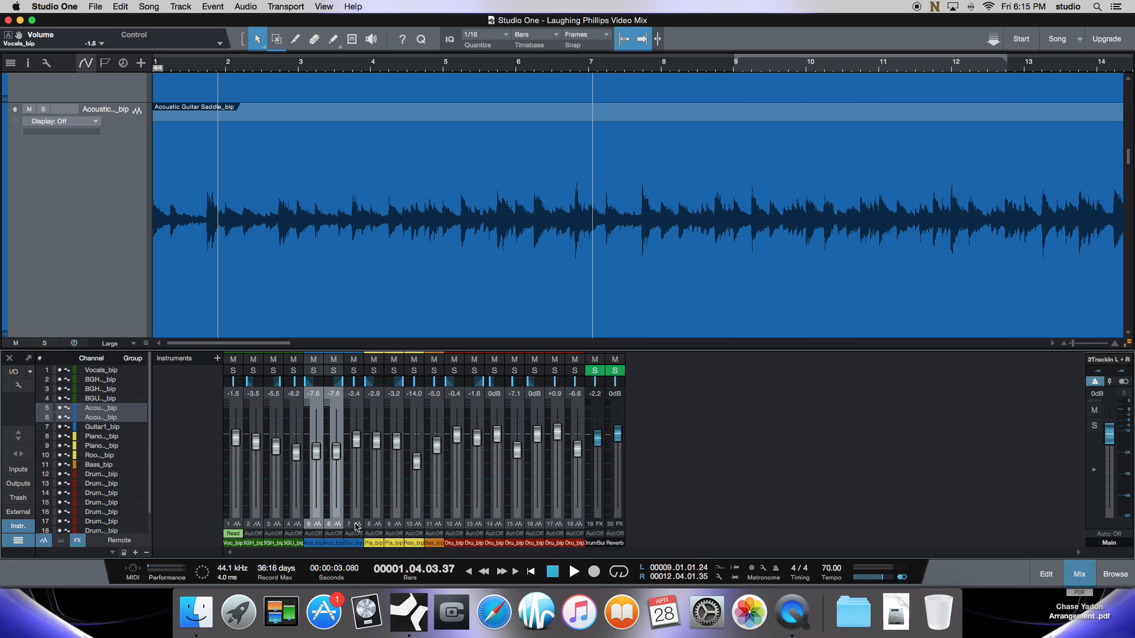
{"action": "left_click", "coordinate": [355, 500]}
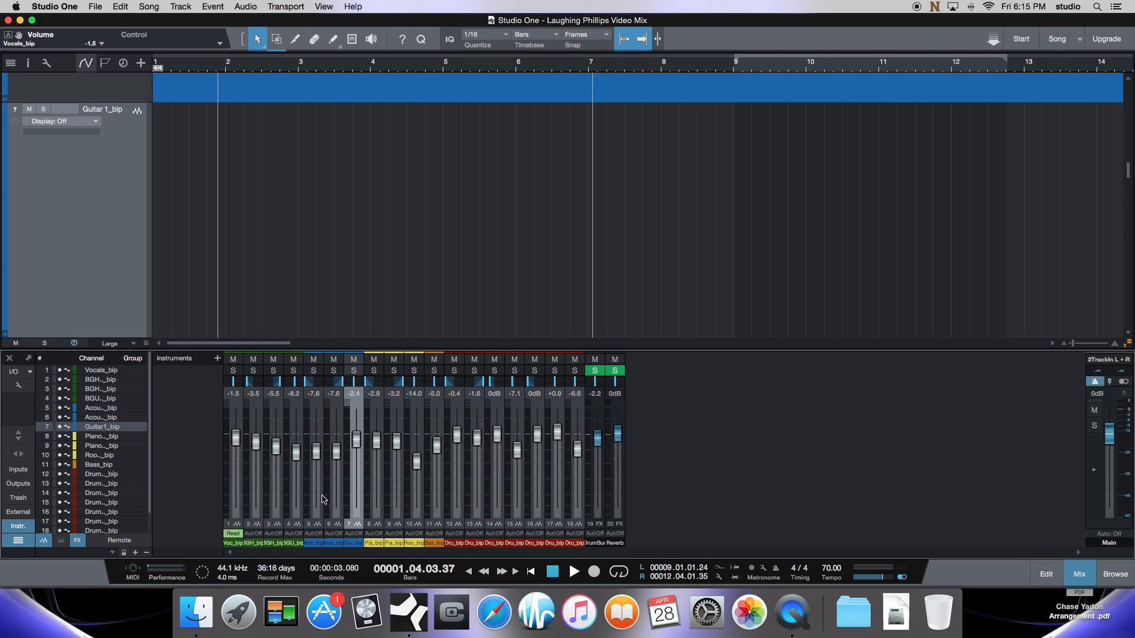
Group the Acoustic Guitar Neck and Acoustic Guitar Saddle tracks and test their linked faders
{"action": "left_click", "coordinate": [318, 528]}
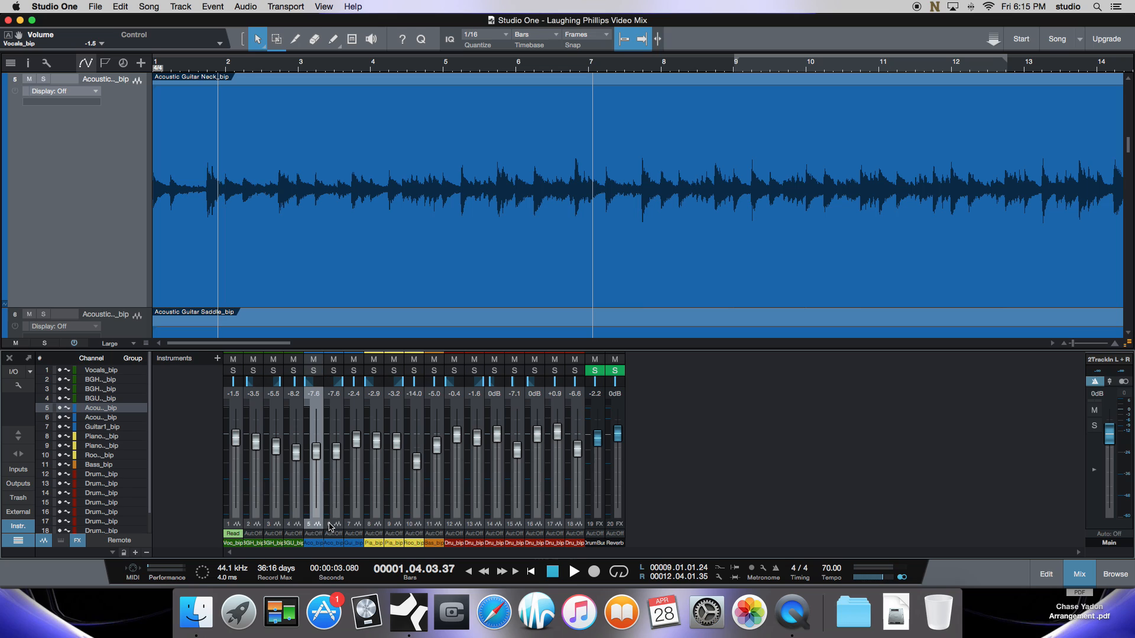
{"action": "left_click", "coordinate": [331, 525], "text": "shift"}
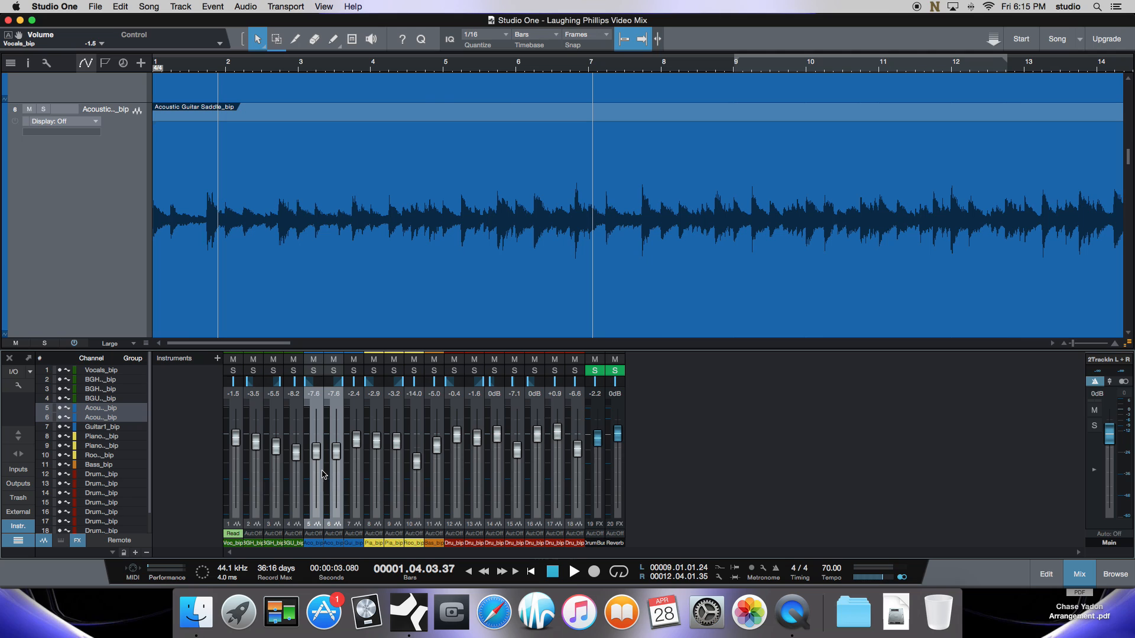
{"action": "left_click", "coordinate": [185, 5]}
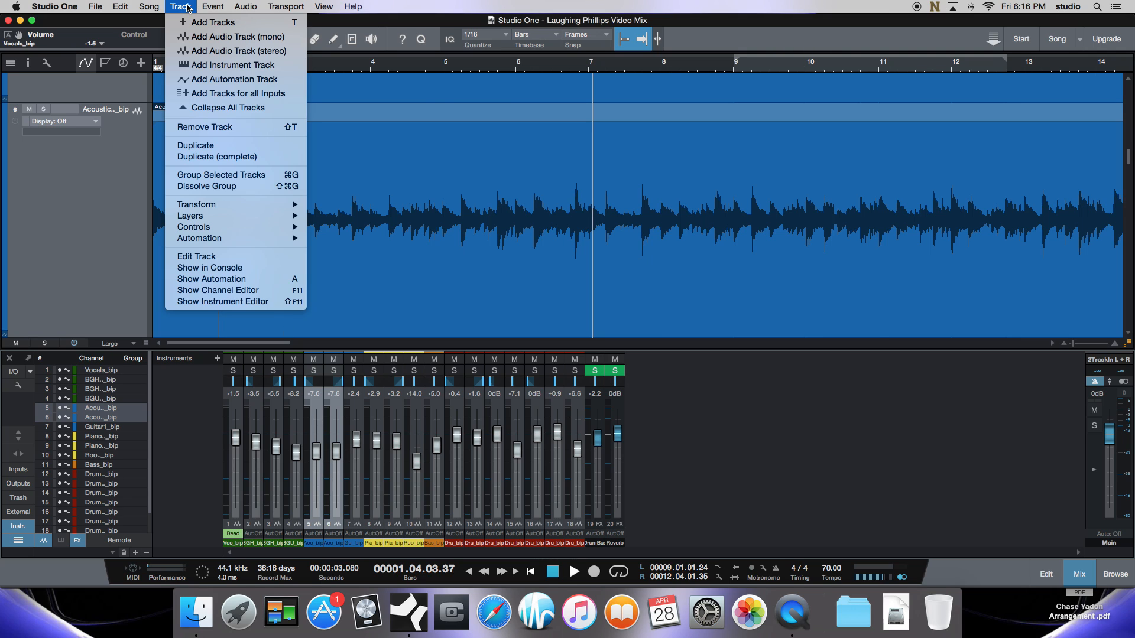
{"action": "left_click", "coordinate": [247, 176]}
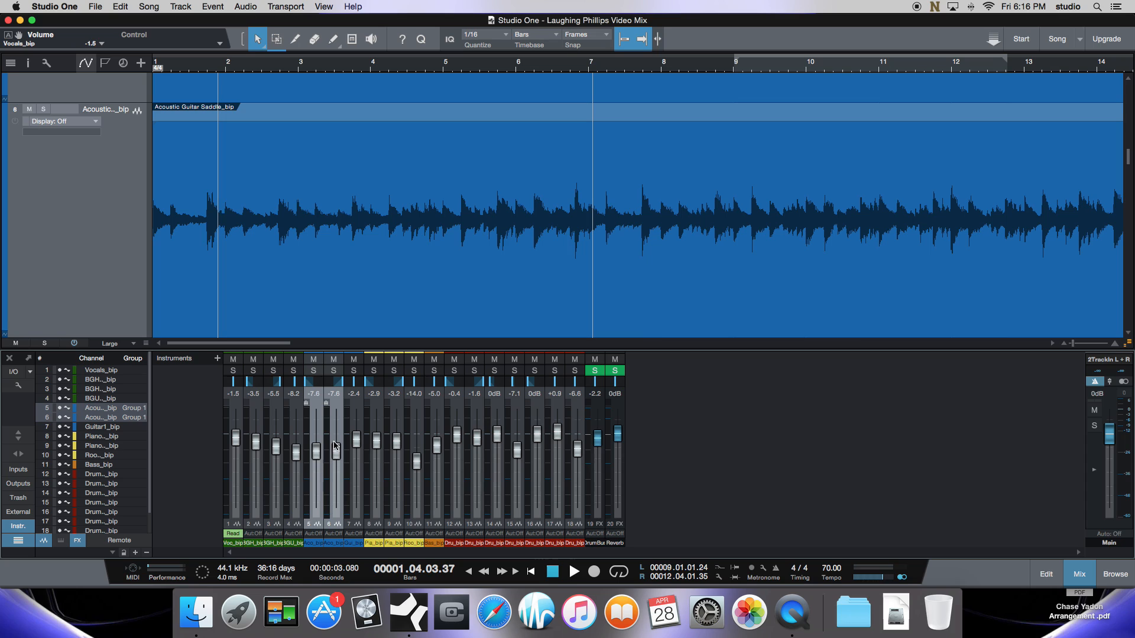
{"action": "left_click", "coordinate": [316, 452]}
{"action": "left_click_drag", "start_coordinate": [316, 452], "coordinate": [317, 453]}
Display the Acoustic Guitar Neck track's volume automation and set the grouped acoustic guitar channels' automation mode to Latch
{"action": "scroll", "coordinate": [329, 234], "scroll_direction": "down", "scroll_amount": 2}
{"action": "scroll", "coordinate": [329, 234], "scroll_direction": "up", "scroll_amount": 10}
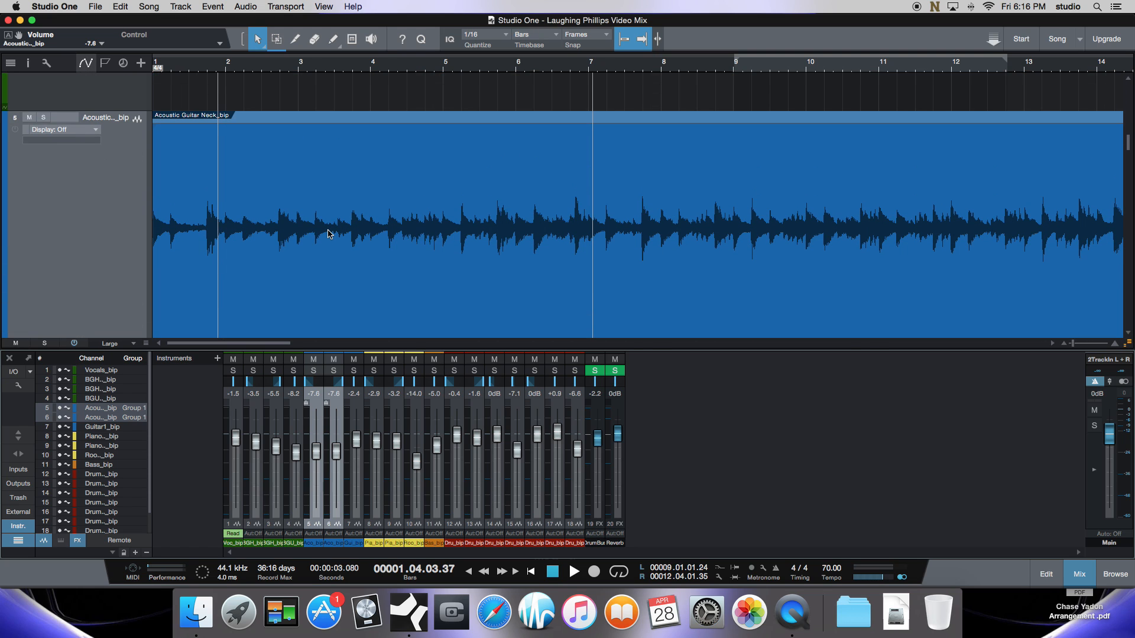
{"action": "scroll", "coordinate": [329, 234], "scroll_direction": "down", "scroll_amount": 2}
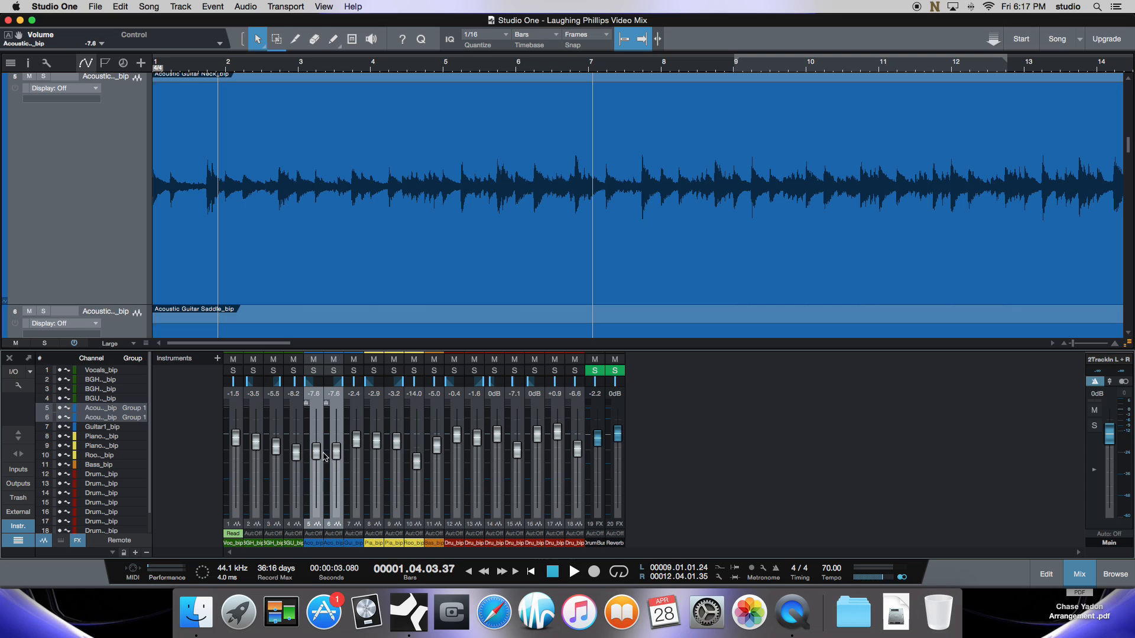
{"action": "left_click", "coordinate": [84, 89]}
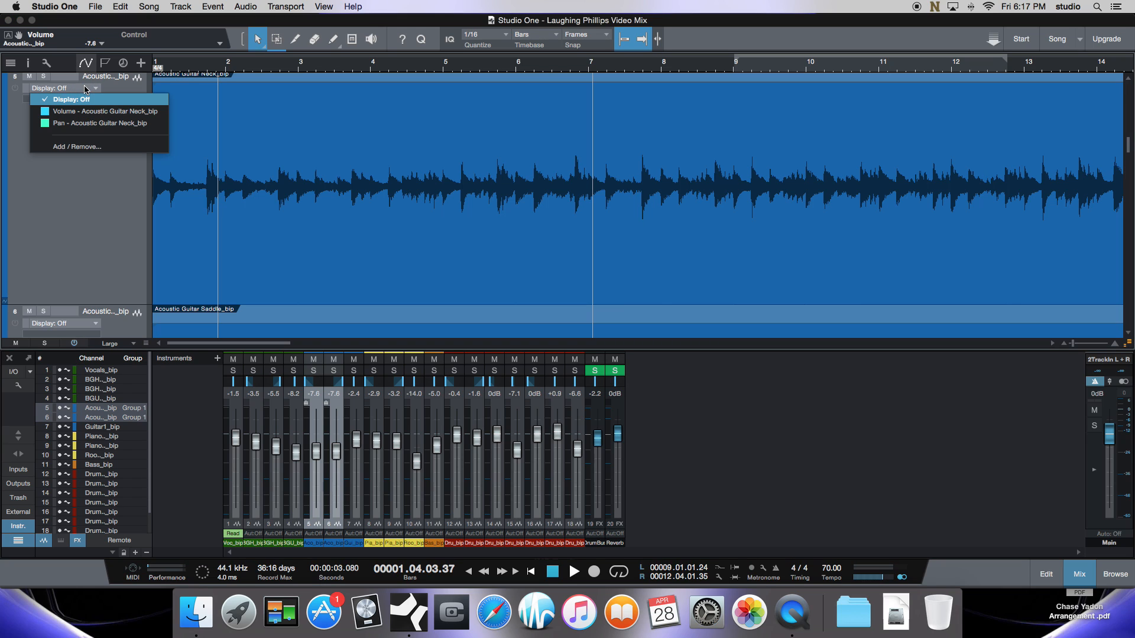
{"action": "left_click", "coordinate": [98, 114]}
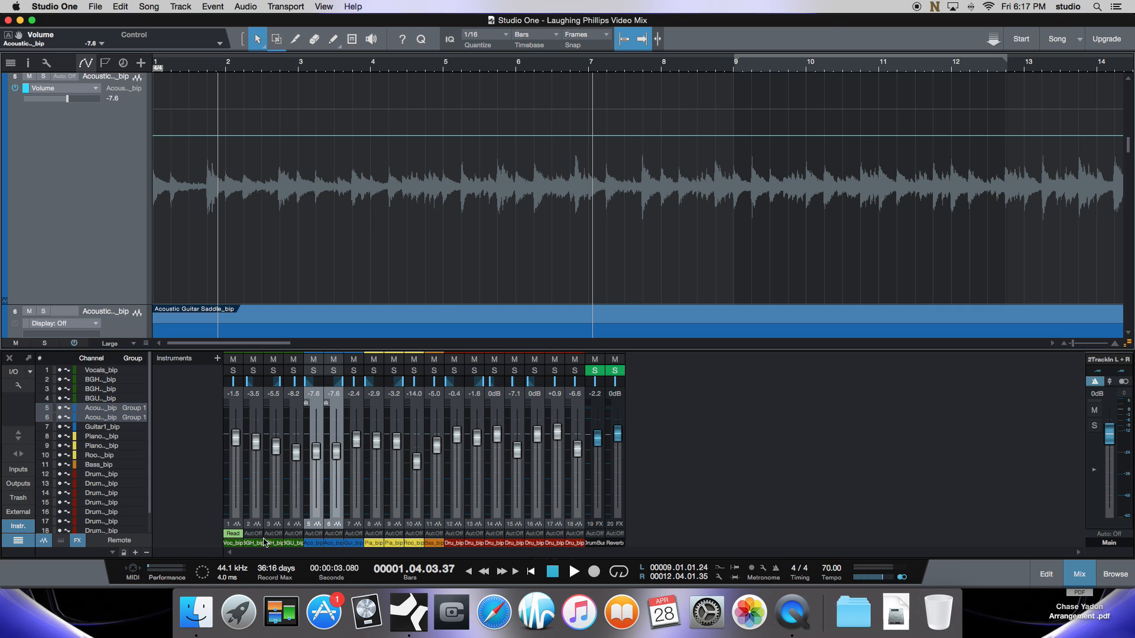
{"action": "left_click", "coordinate": [311, 535]}
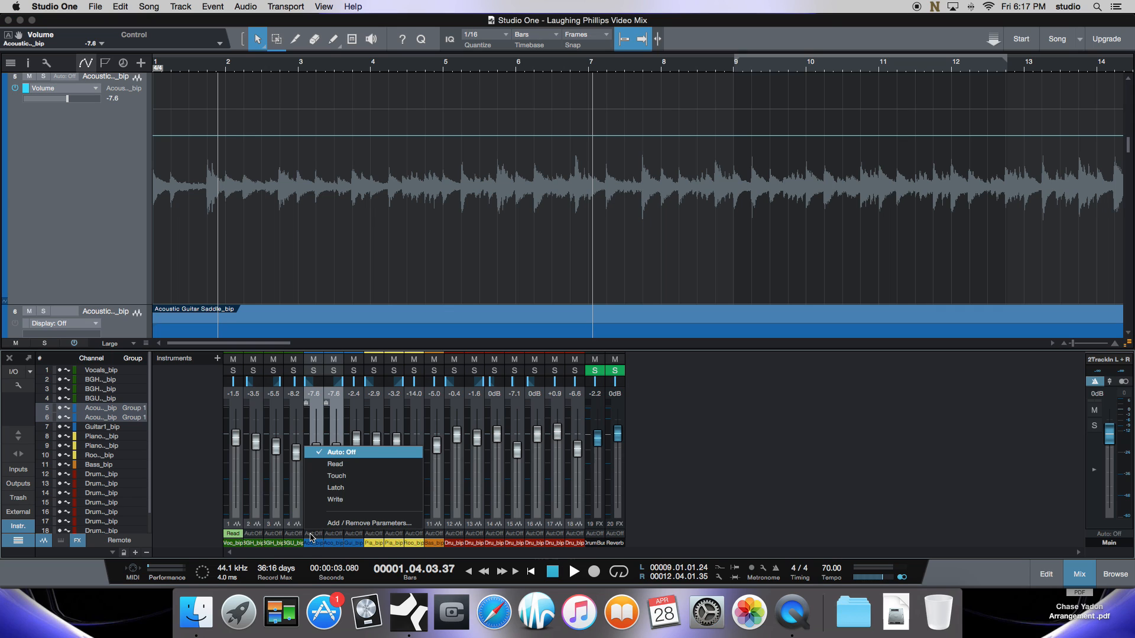
{"action": "left_click", "coordinate": [337, 491]}
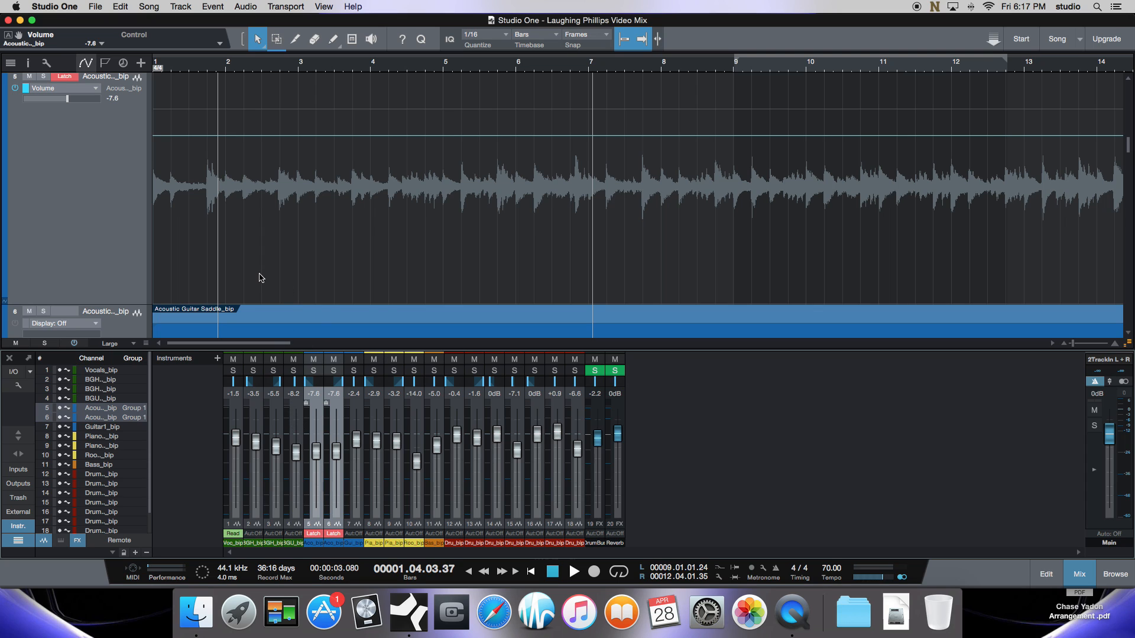
Display the volume automation on the Acoustic Guitar Saddle track and return to the Neck track
{"action": "scroll", "coordinate": [242, 272], "scroll_direction": "down", "scroll_amount": 3}
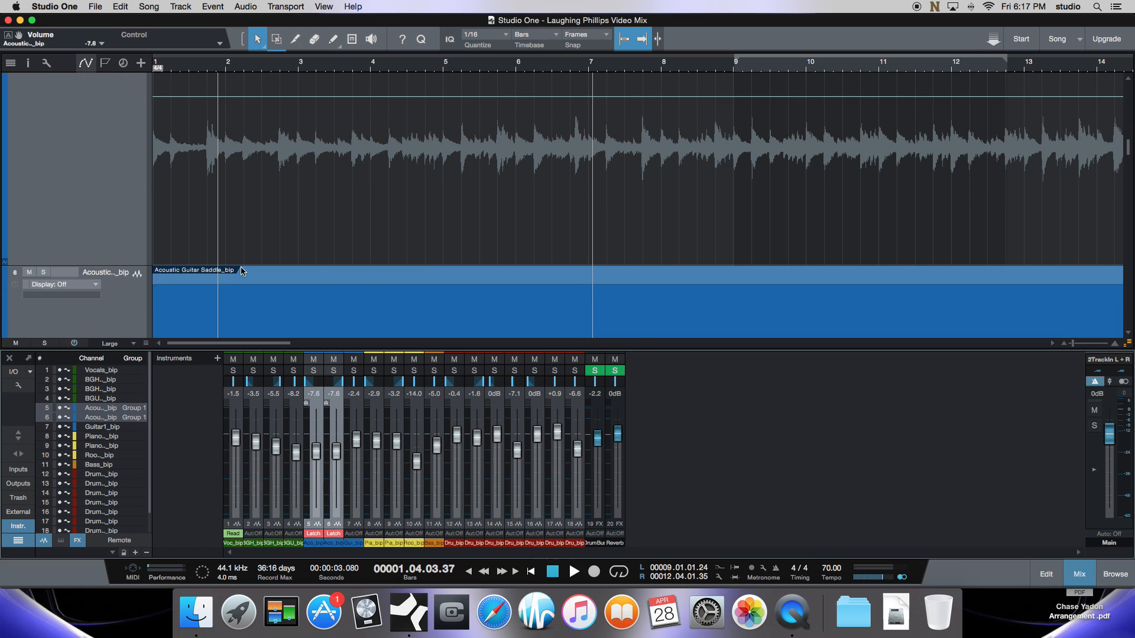
{"action": "left_click", "coordinate": [93, 273]}
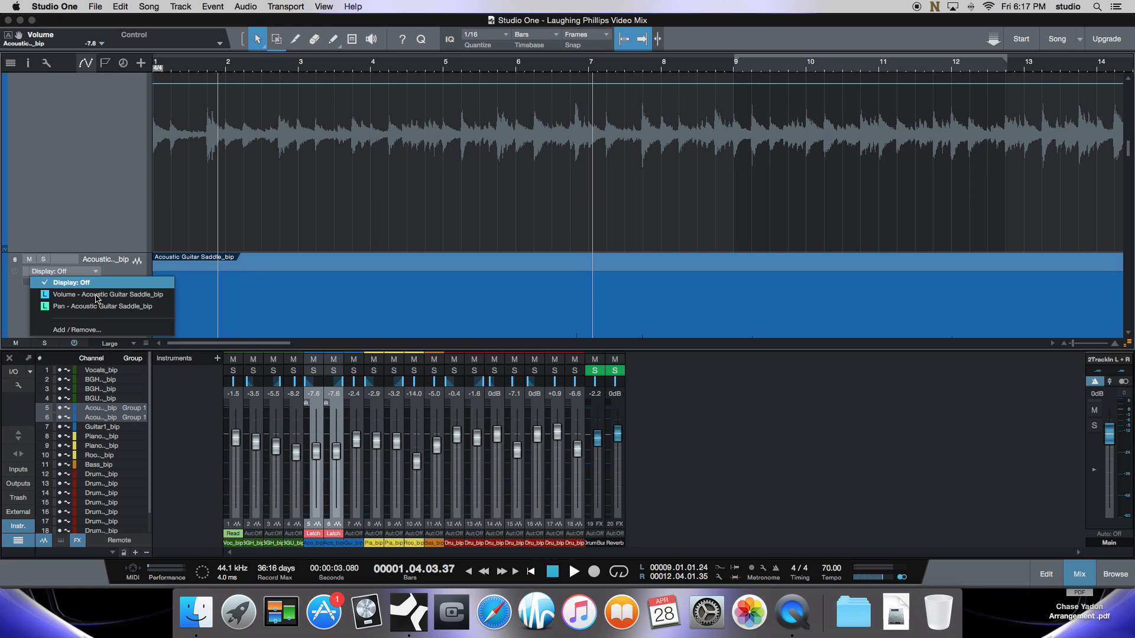
{"action": "left_click", "coordinate": [98, 299]}
{"action": "scroll", "coordinate": [215, 276], "scroll_direction": "up", "scroll_amount": 5}
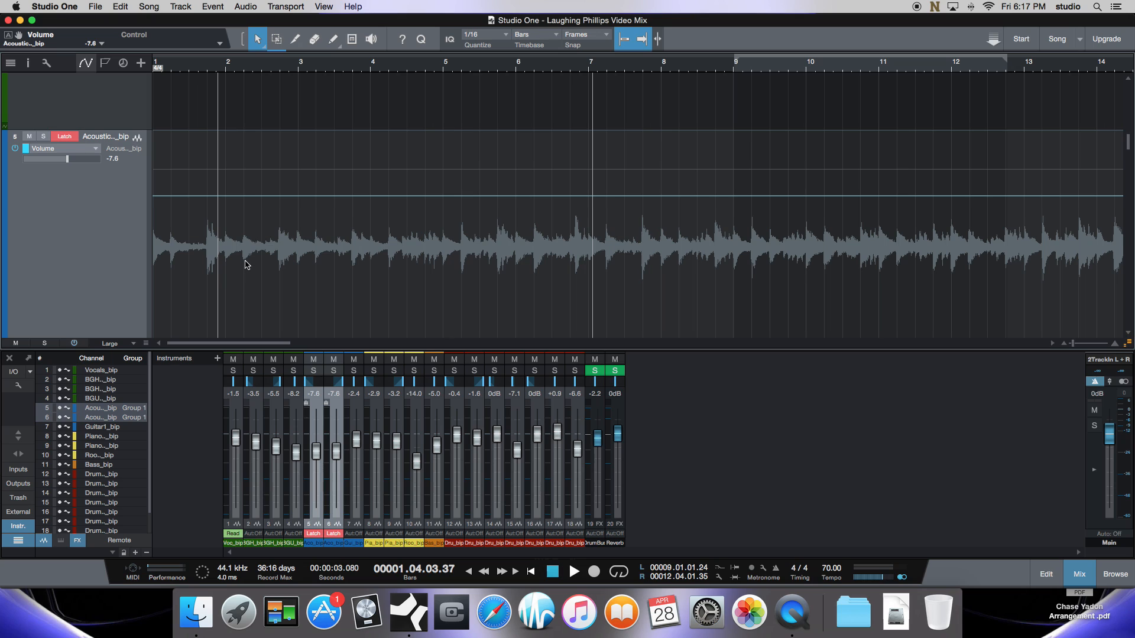
{"action": "scroll", "coordinate": [247, 263], "scroll_direction": "down", "scroll_amount": 2}
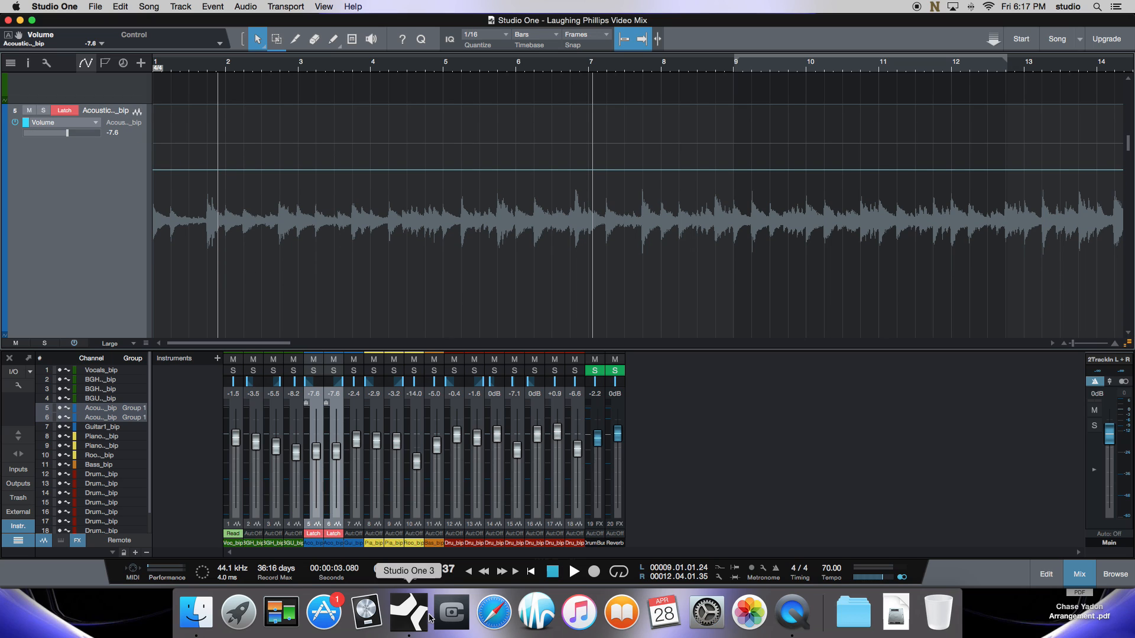
Record the grouped acoustic guitar fader from the song start, raising it to about -3.7 dB by bar 2 and -3.2 dB just after bar 5
{"action": "left_click", "coordinate": [531, 572]}
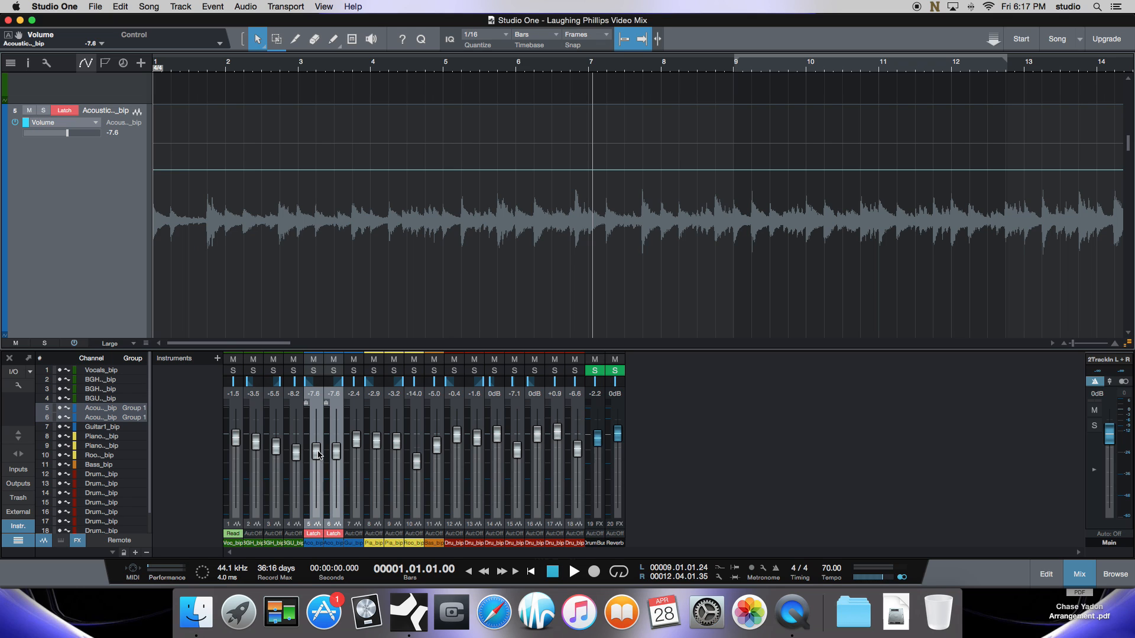
{"action": "key", "text": "space"}
{"action": "left_click_drag", "start_coordinate": [318, 454], "coordinate": [317, 447]}
{"action": "left_click_drag", "start_coordinate": [319, 448], "coordinate": [319, 445]}
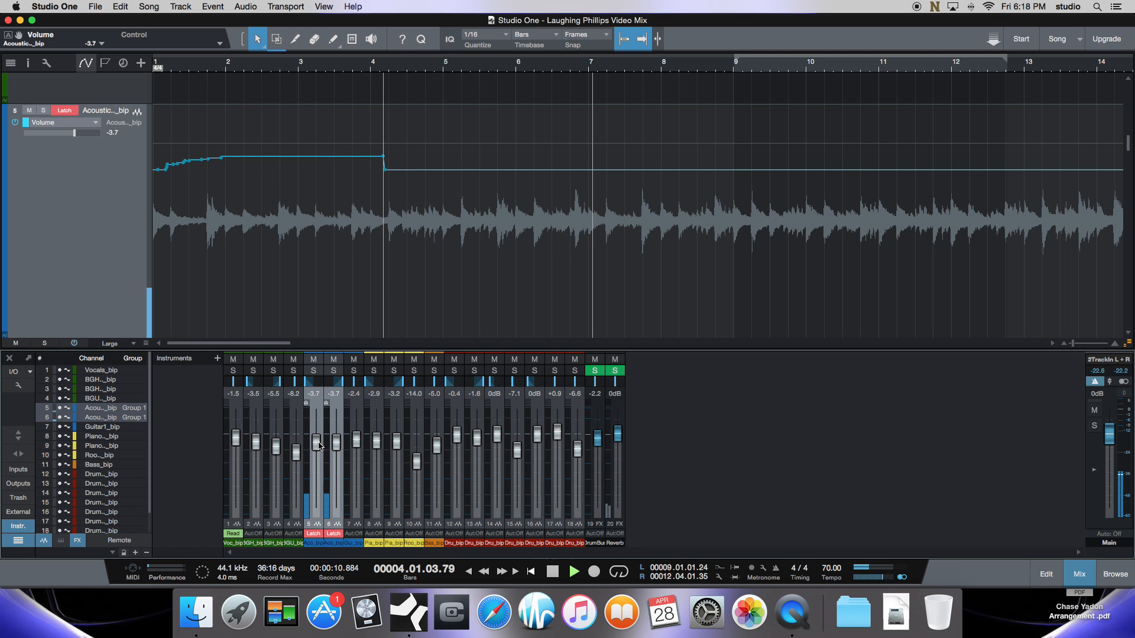
{"action": "left_click", "coordinate": [317, 443]}
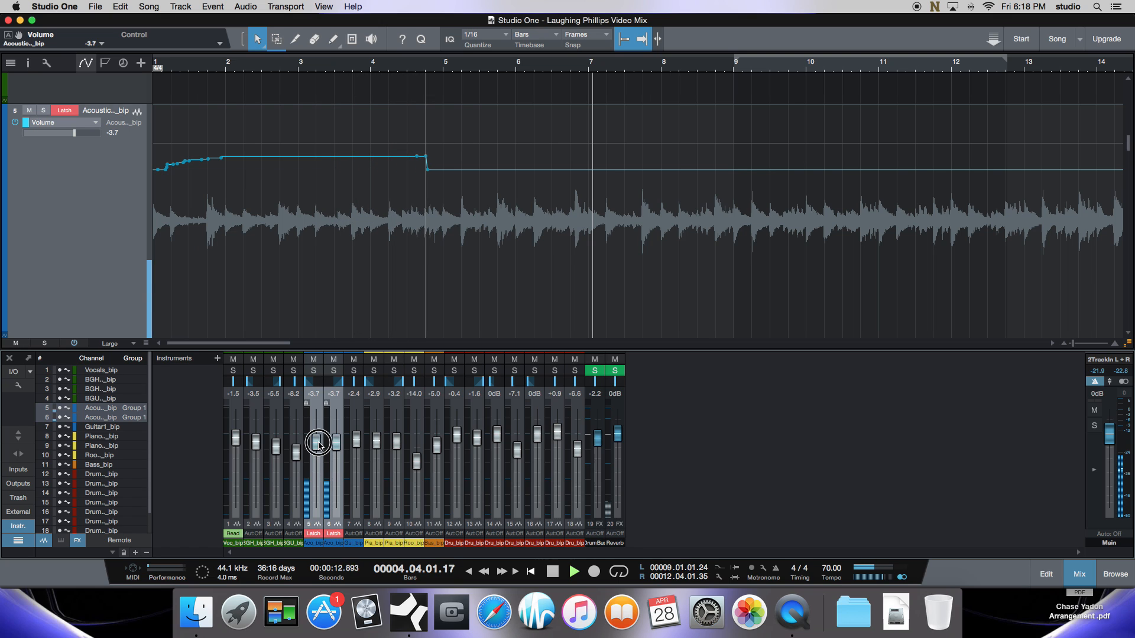
{"action": "left_click_drag", "start_coordinate": [319, 445], "coordinate": [319, 444]}
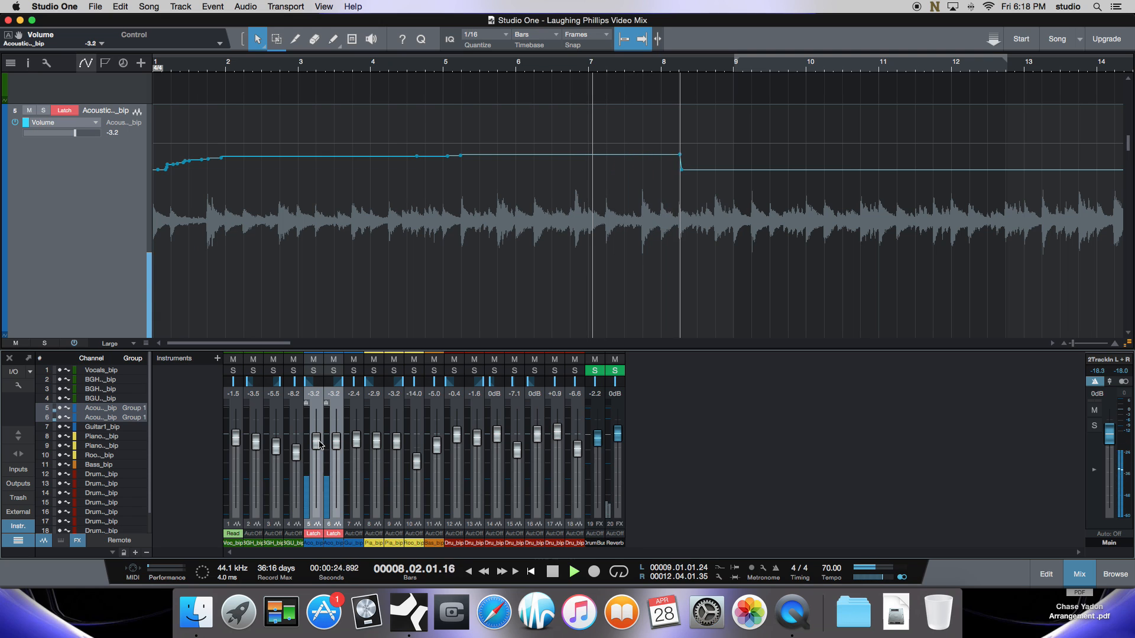
Lower the acoustic guitar fader to about -8.9 dB as the vocals enter at bar 9, and stop recording automation just before bar 11
{"action": "left_click", "coordinate": [319, 444]}
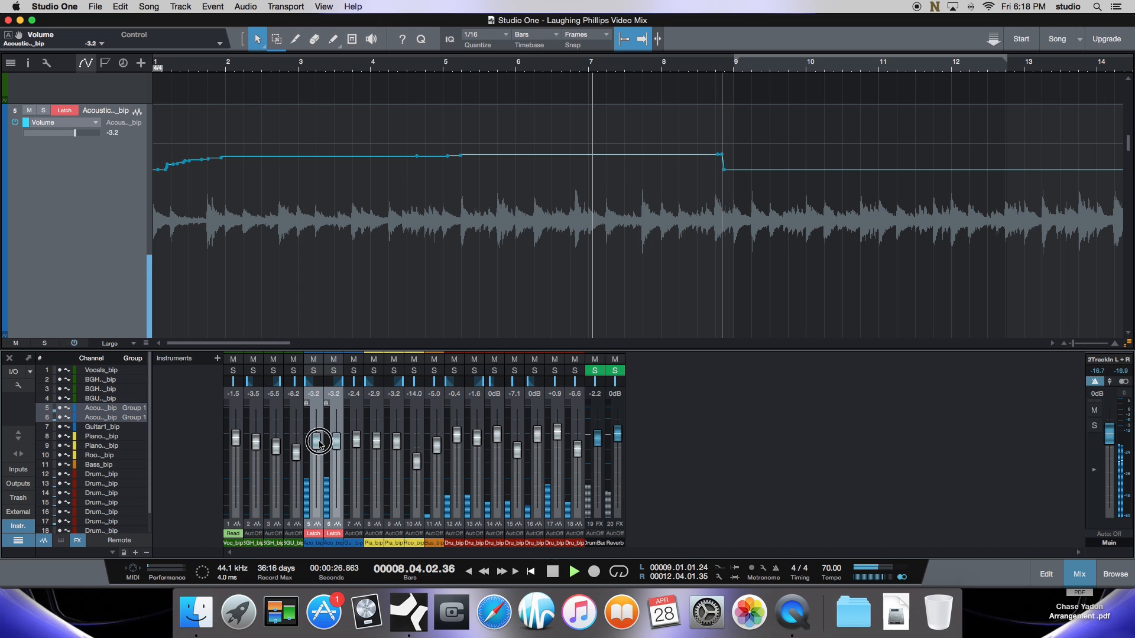
{"action": "left_click_drag", "start_coordinate": [319, 445], "coordinate": [319, 458]}
{"action": "key", "text": "space"}
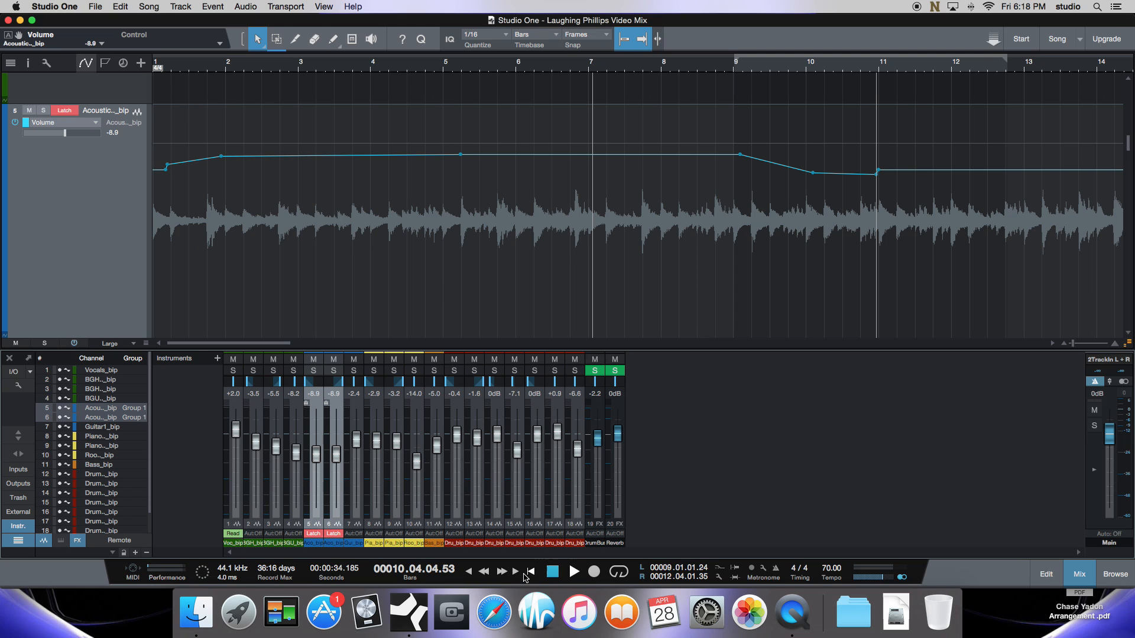
Play the guitar automation from the song start and raise the volume point just after bar 5 slightly
{"action": "left_click", "coordinate": [531, 572]}
{"action": "left_click", "coordinate": [573, 571]}
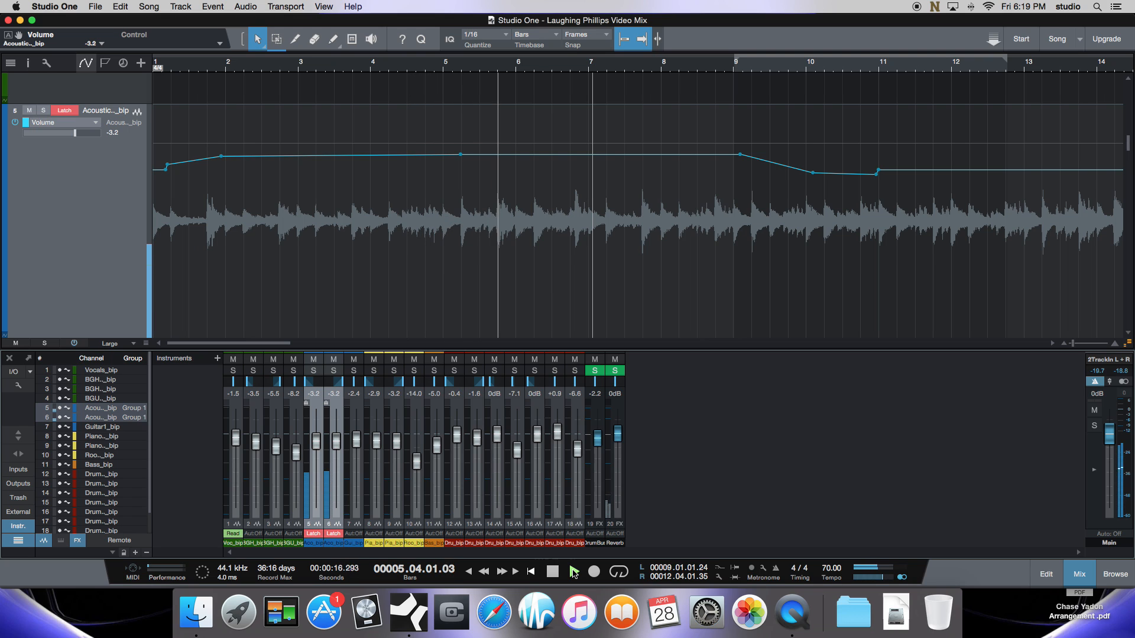
{"action": "key", "text": "space"}
{"action": "left_click", "coordinate": [462, 156]}
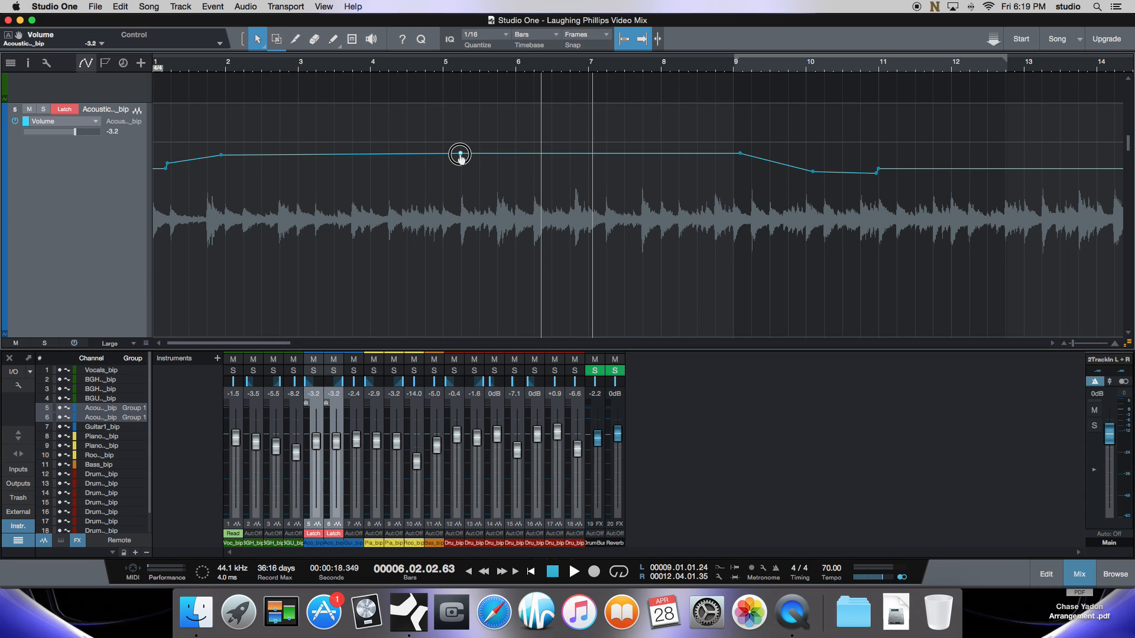
{"action": "left_click_drag", "start_coordinate": [461, 155], "coordinate": [462, 155]}
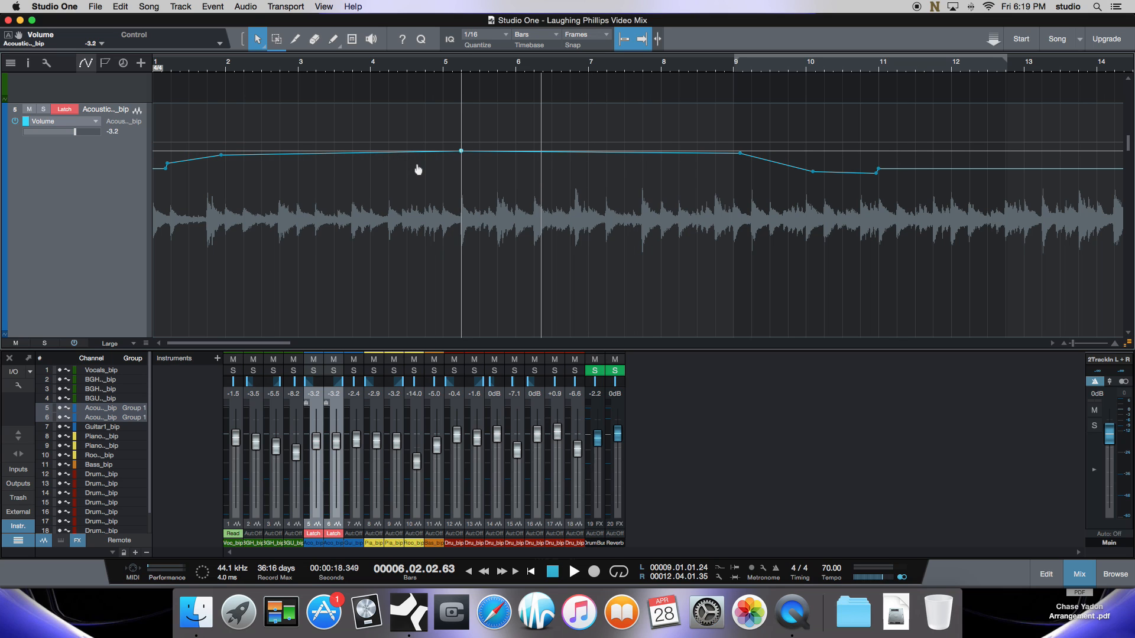
Move the acoustic guitar's fade-down start to about bar 8.5 and add a lower volume point just after bar 9
{"action": "left_click", "coordinate": [444, 66]}
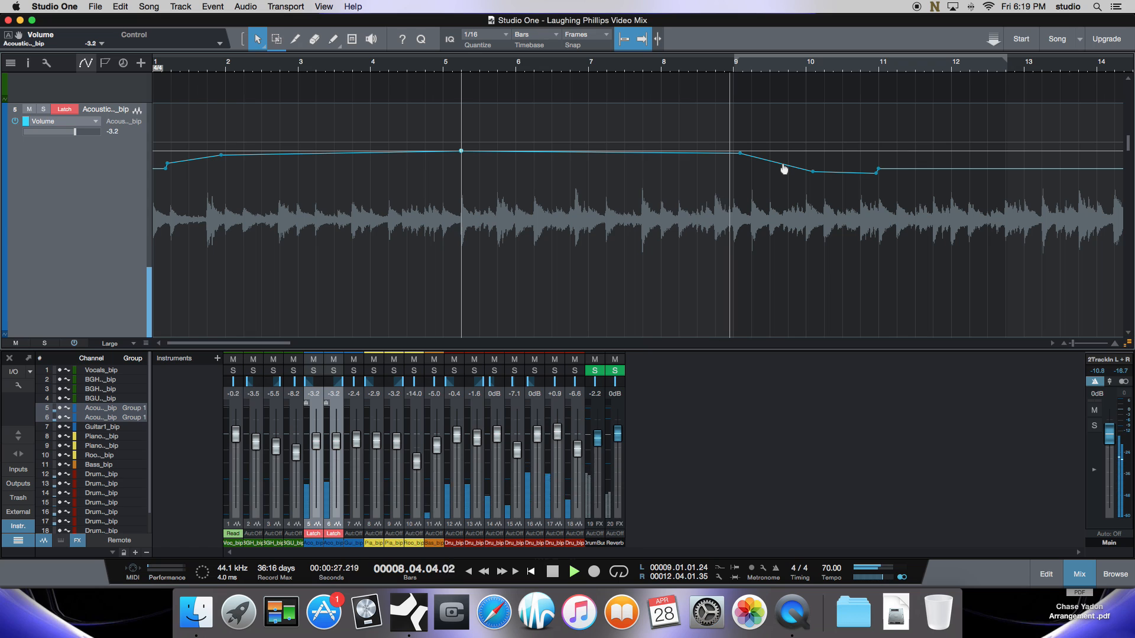
{"action": "key", "text": "space"}
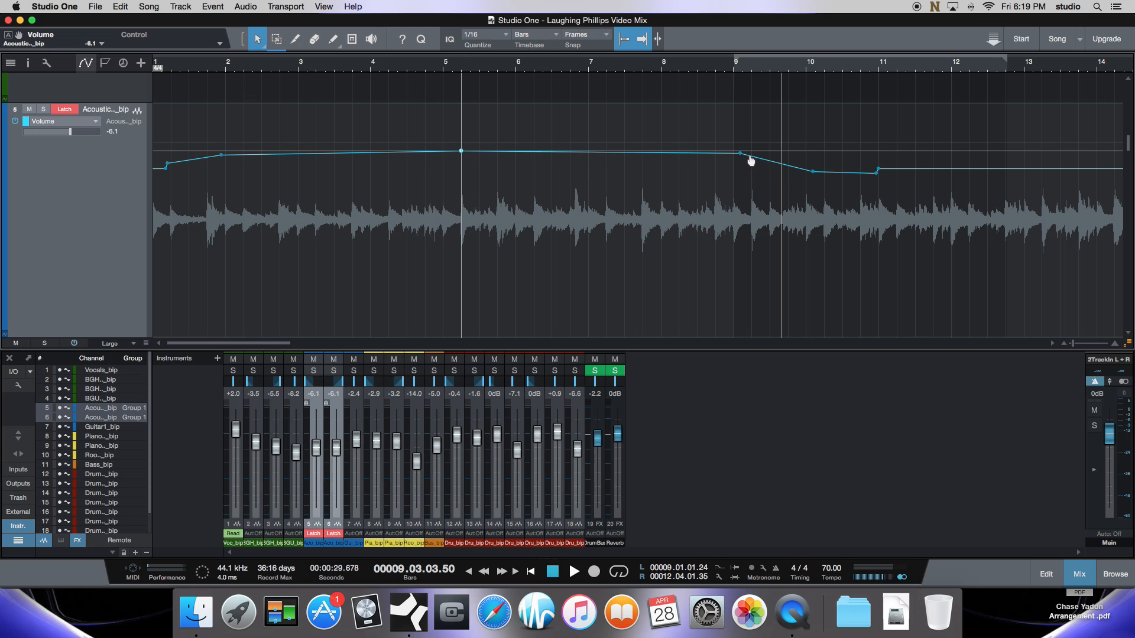
{"action": "left_click_drag", "start_coordinate": [739, 154], "coordinate": [703, 154]}
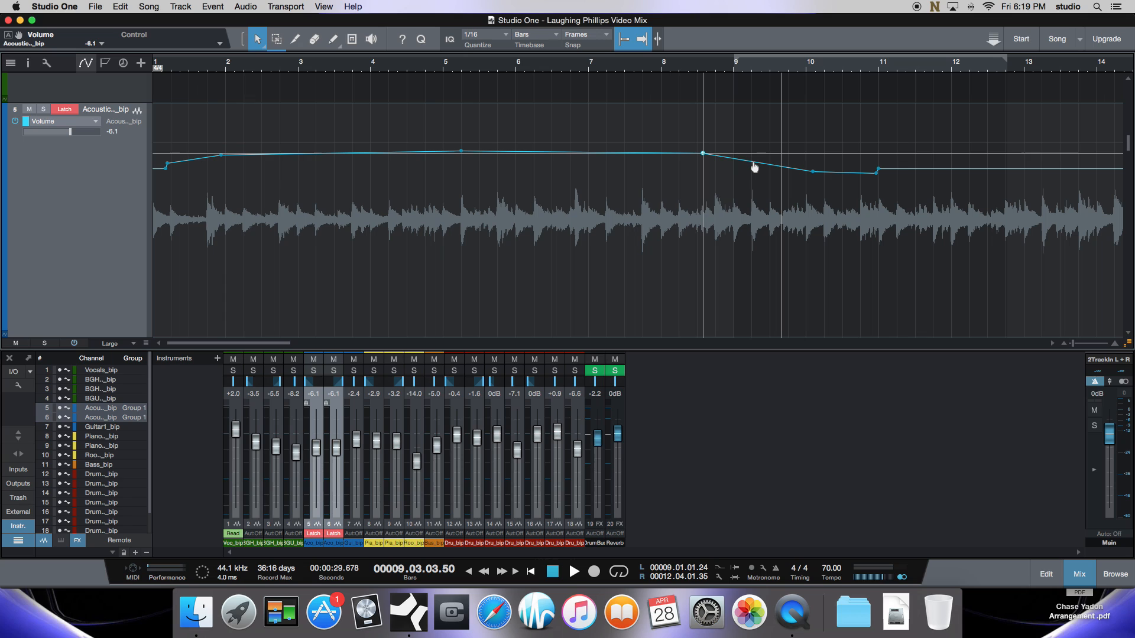
{"action": "left_click_drag", "start_coordinate": [752, 165], "coordinate": [750, 176]}
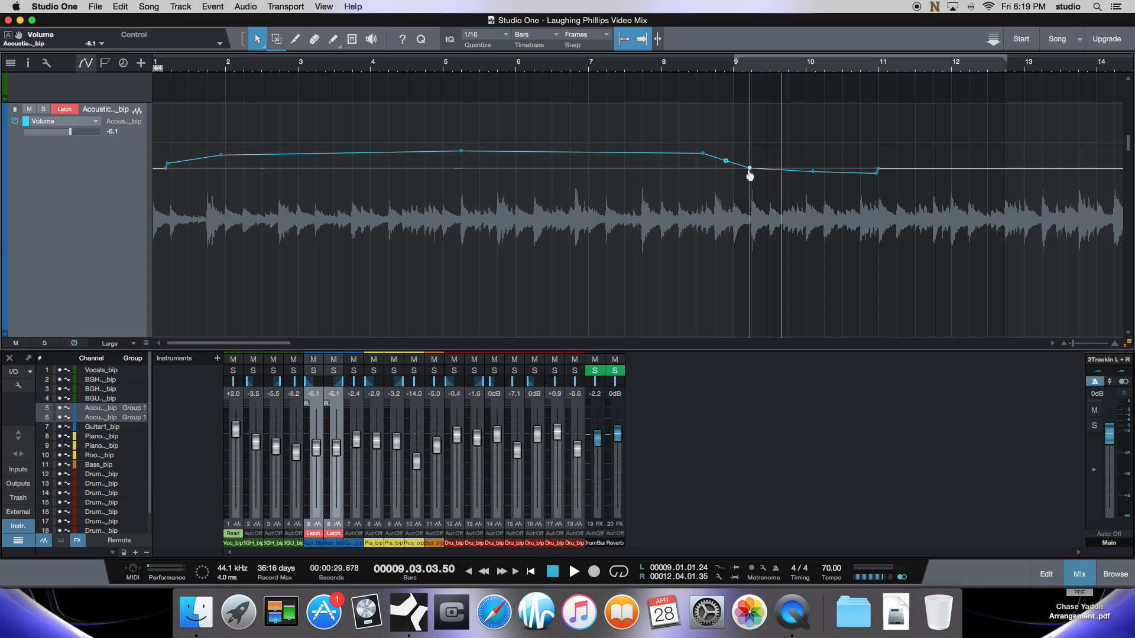
Play back the guitar fade-down from about bar 8 and lower the volume point just after bar 9 slightly
{"action": "left_click", "coordinate": [680, 71]}
{"action": "key", "text": "space"}
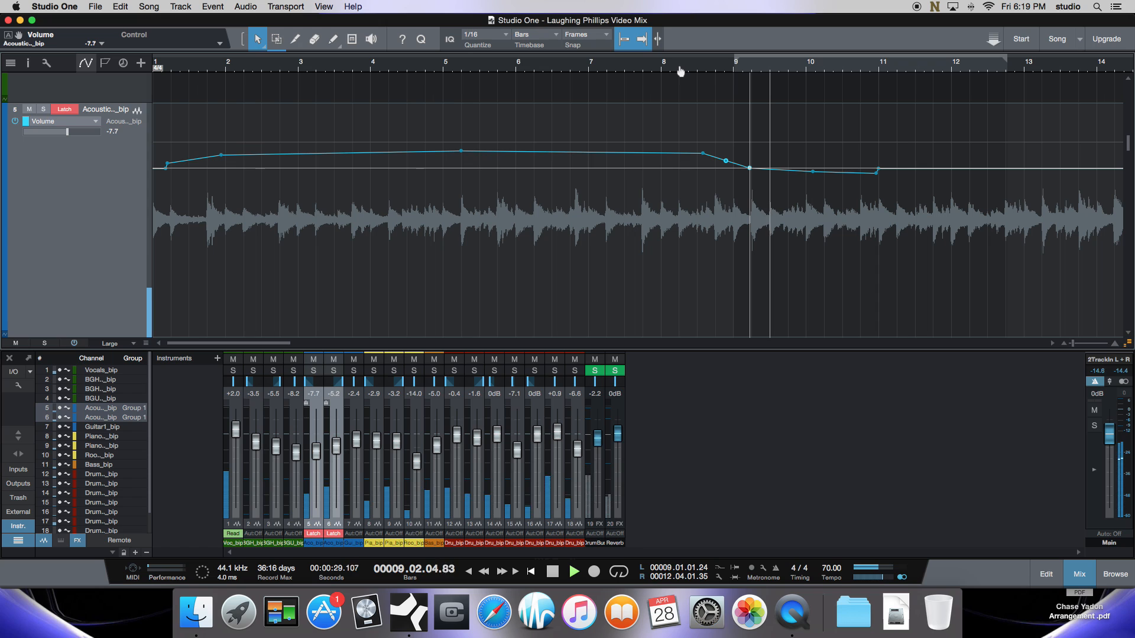
{"action": "key", "text": "space"}
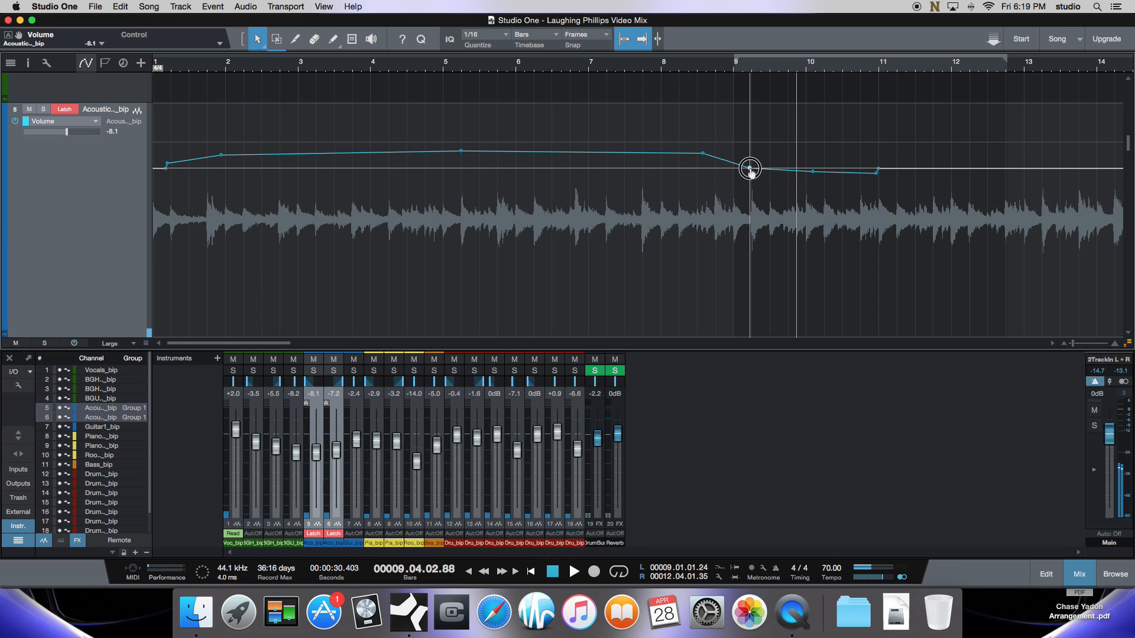
{"action": "left_click_drag", "start_coordinate": [751, 171], "coordinate": [750, 179]}
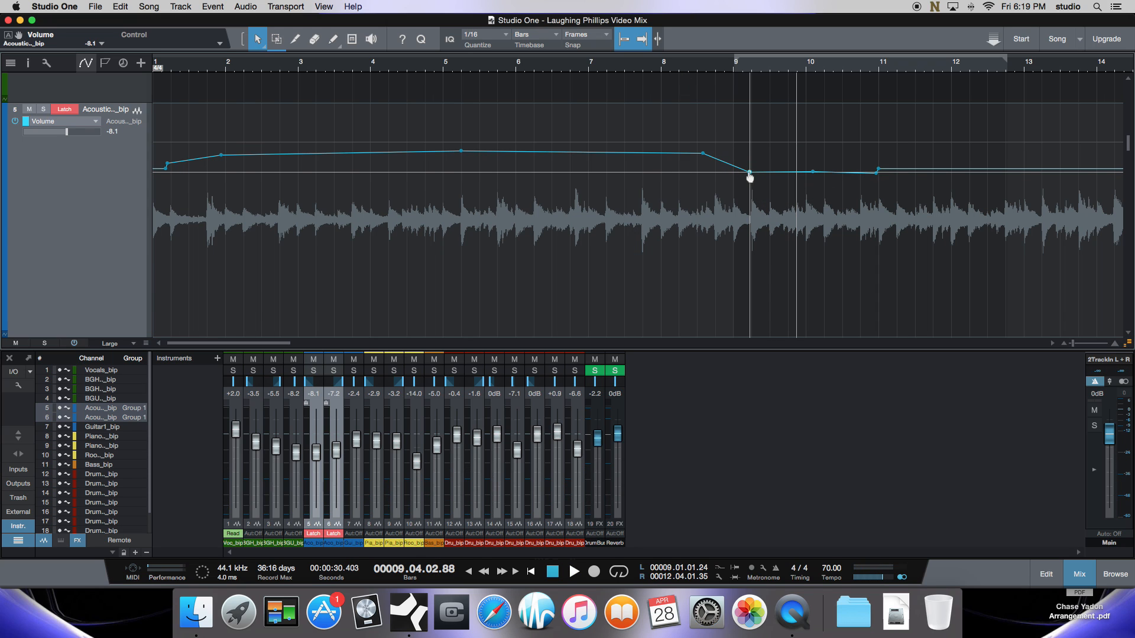
Remove the guitar volume points around bar 10 and just before bar 11, and level the bar 9 point with the remaining bar 11 point
{"action": "left_click", "coordinate": [697, 66]}
{"action": "key", "text": "space"}
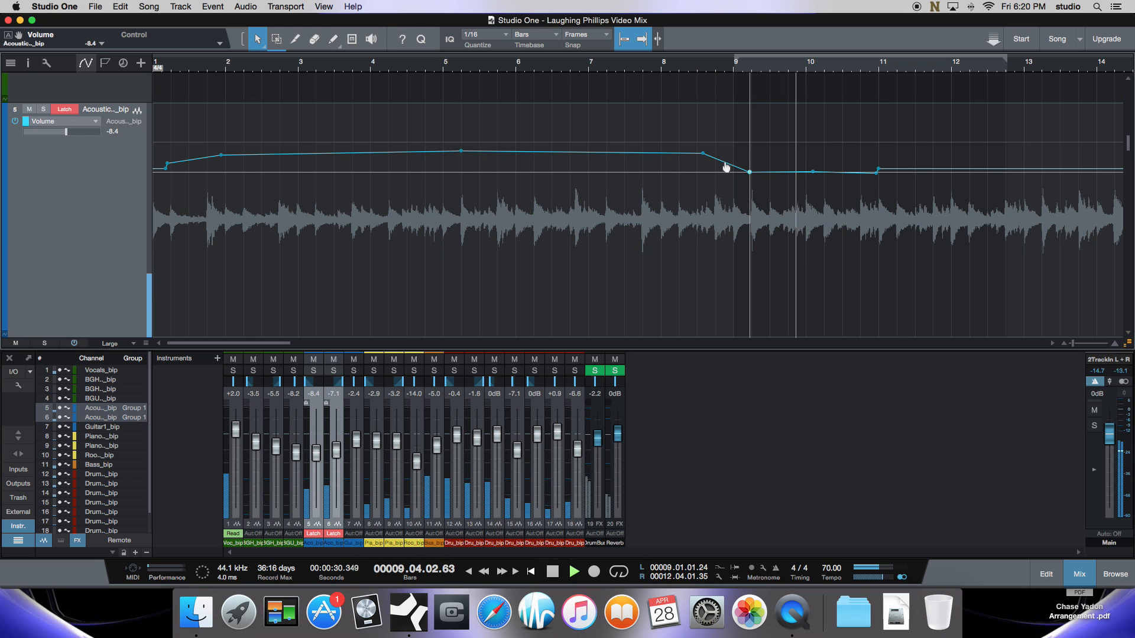
{"action": "key", "text": "space"}
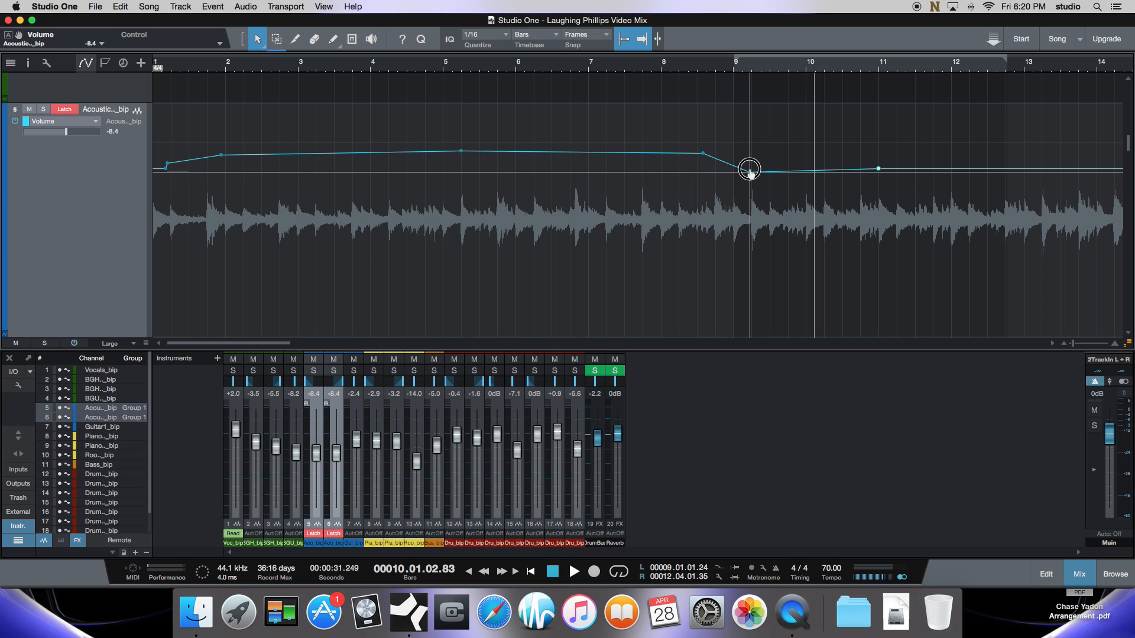
{"action": "left_click_drag", "start_coordinate": [750, 169], "coordinate": [749, 169]}
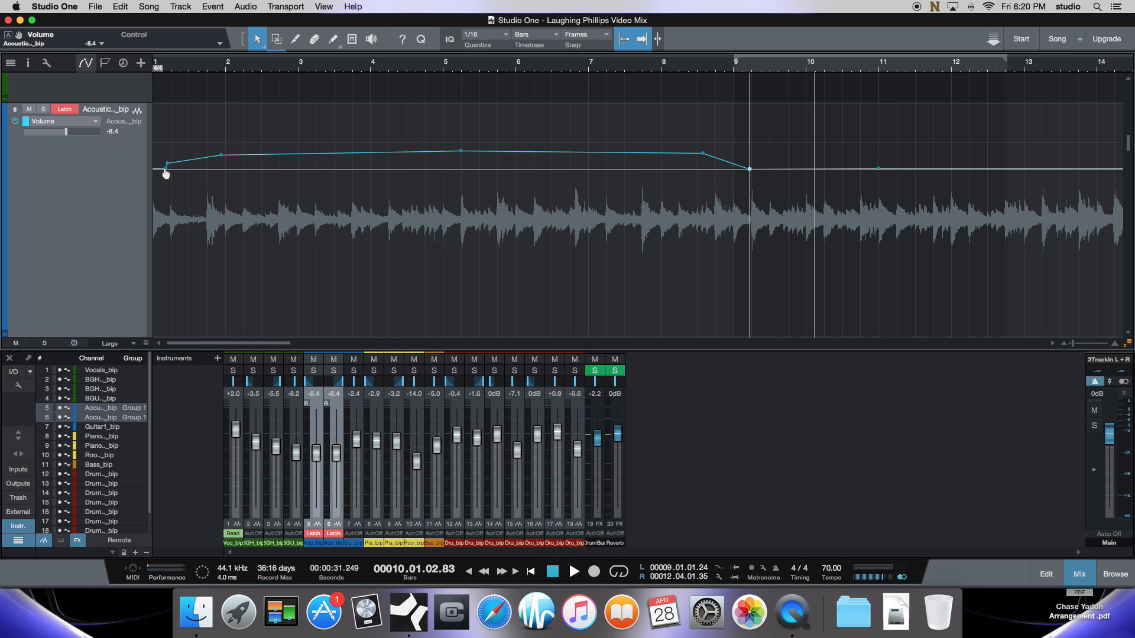
Remove the low guitar volume point near the song start so the intro begins at -6.0 dB, and play it from bar 1
{"action": "left_click_drag", "start_coordinate": [165, 170], "coordinate": [142, 164]}
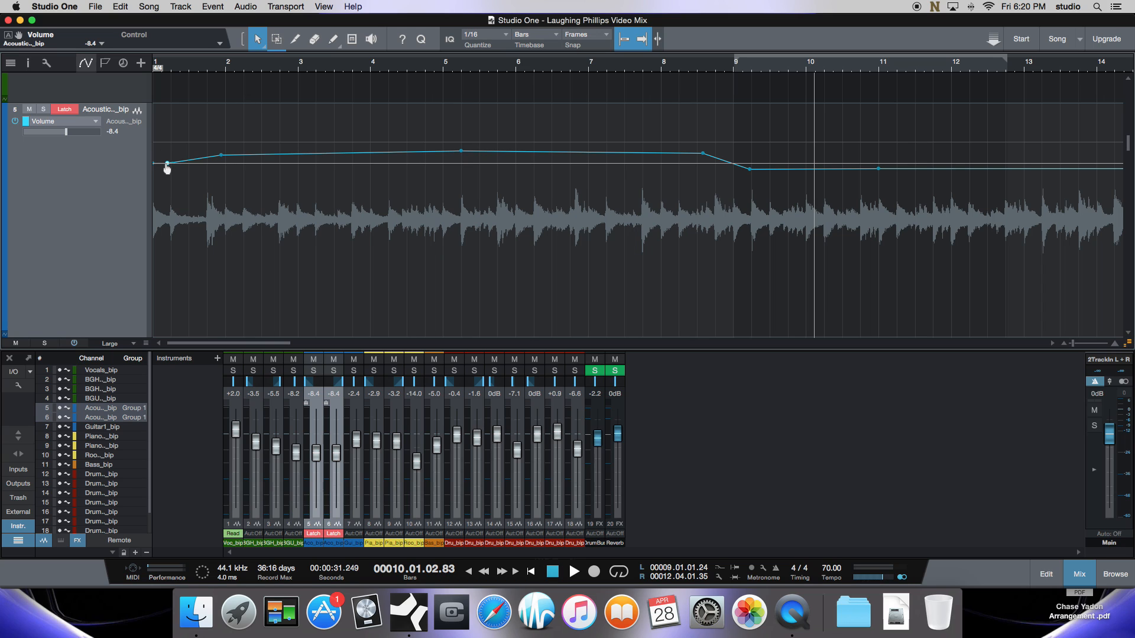
{"action": "scroll", "coordinate": [168, 169], "scroll_direction": "up", "scroll_amount": 1}
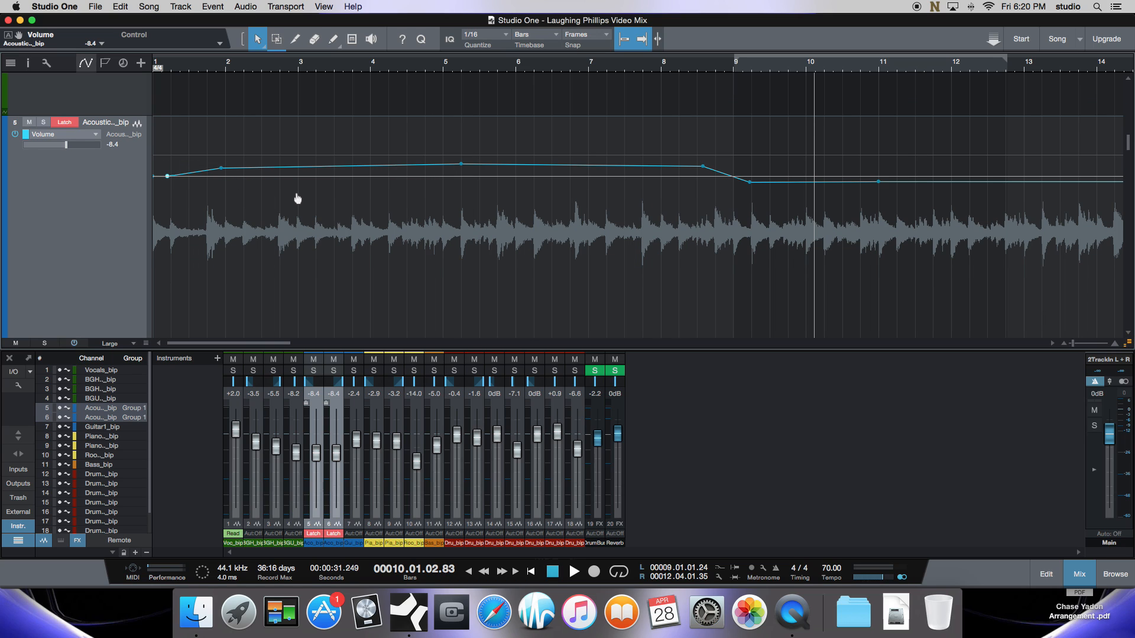
{"action": "left_click", "coordinate": [156, 70]}
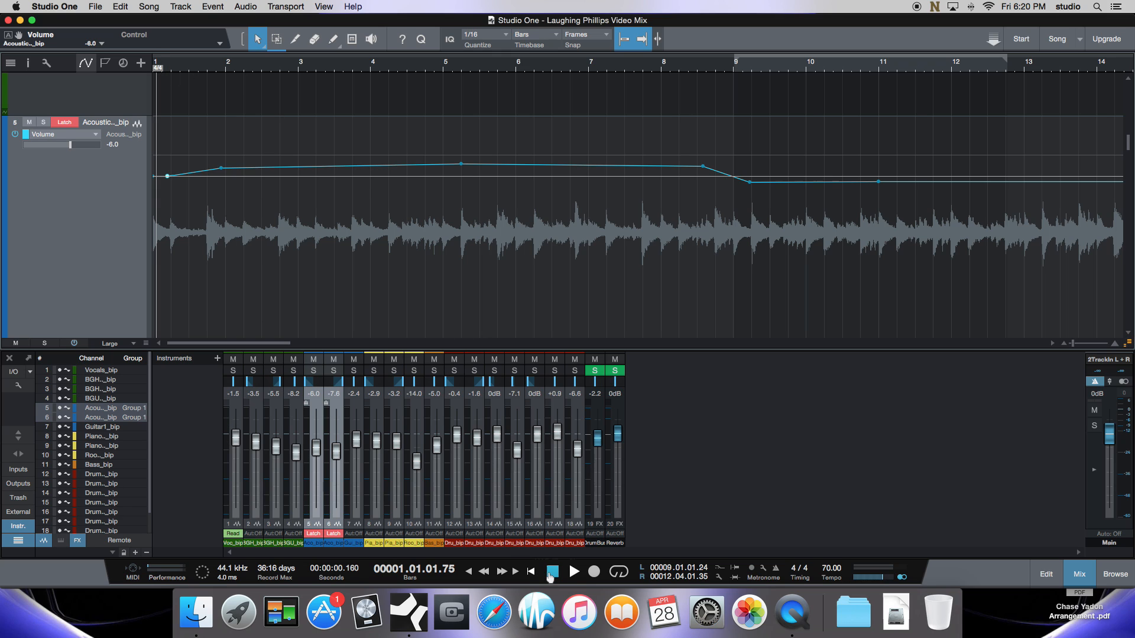
{"action": "left_click", "coordinate": [574, 572]}
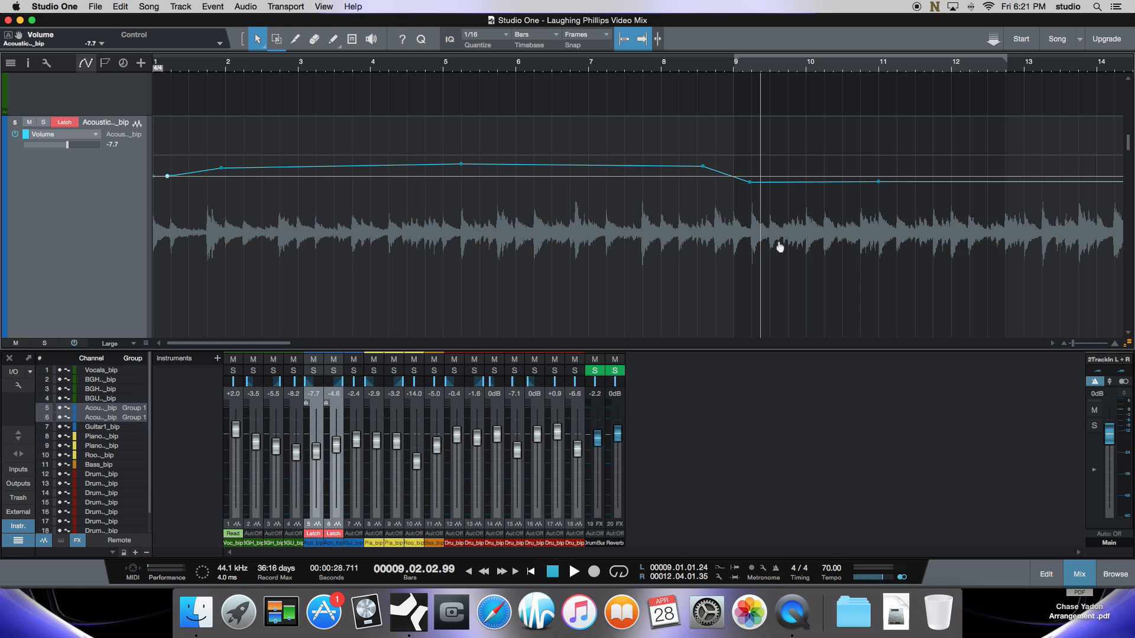
Select the Drum Bus channel and set its automation mode to Latch
{"action": "scroll", "coordinate": [780, 247], "scroll_direction": "down", "scroll_amount": 11}
{"action": "scroll", "coordinate": [780, 247], "scroll_direction": "down", "scroll_amount": 3}
{"action": "scroll", "coordinate": [779, 247], "scroll_direction": "down", "scroll_amount": 1}
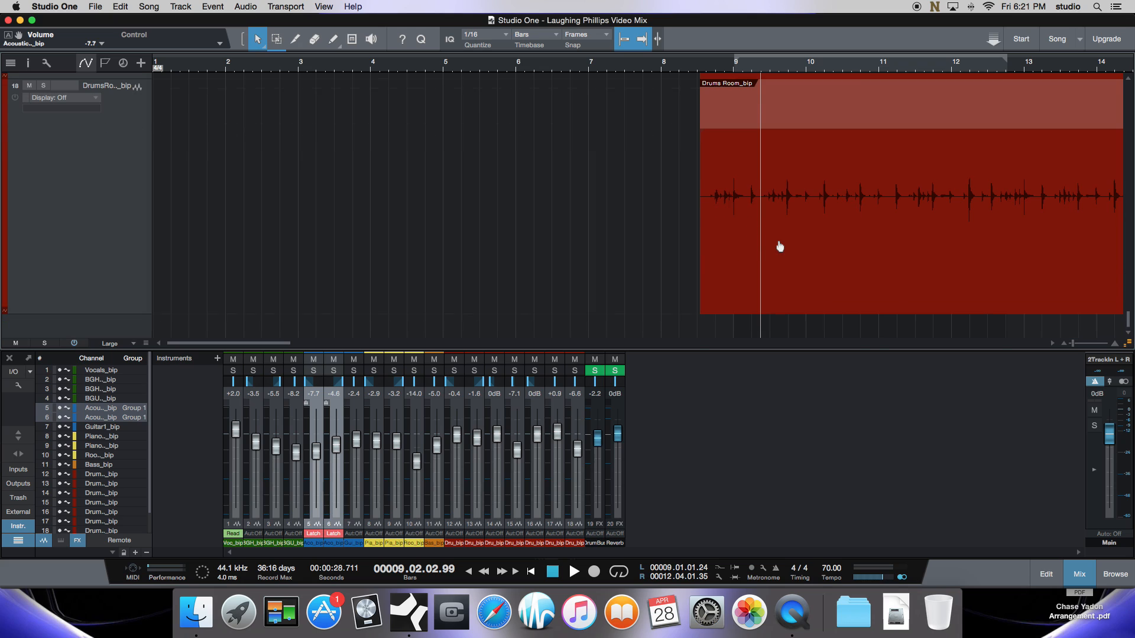
{"action": "left_click", "coordinate": [599, 543]}
{"action": "left_click", "coordinate": [599, 544]}
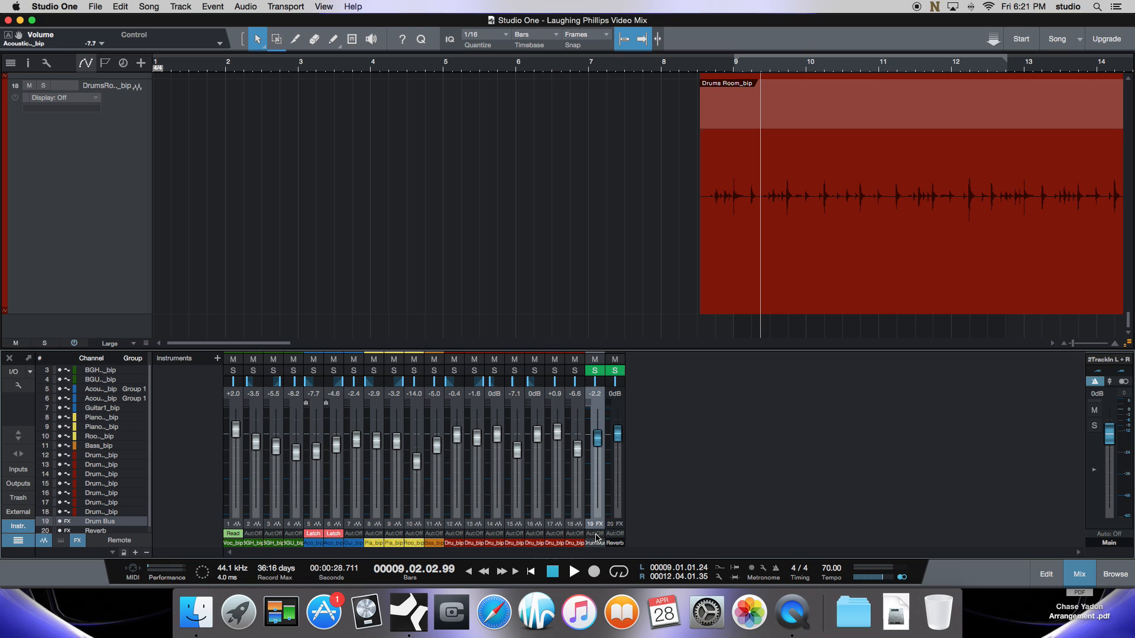
{"action": "left_click", "coordinate": [595, 535]}
{"action": "left_click", "coordinate": [596, 535]}
{"action": "left_click", "coordinate": [596, 534]}
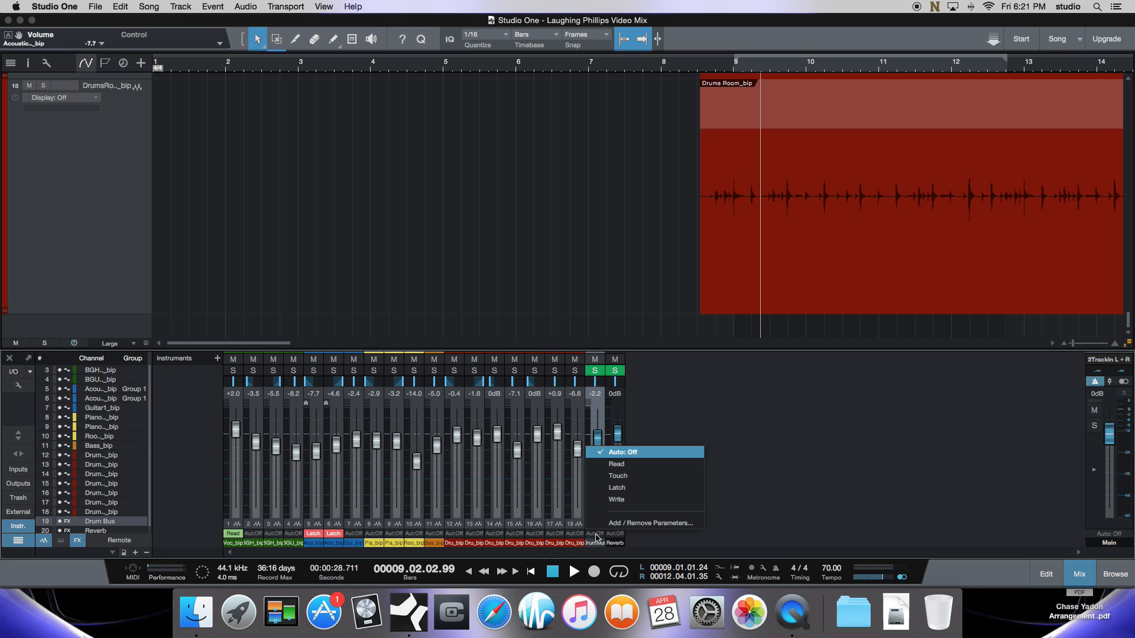
{"action": "left_click", "coordinate": [614, 489]}
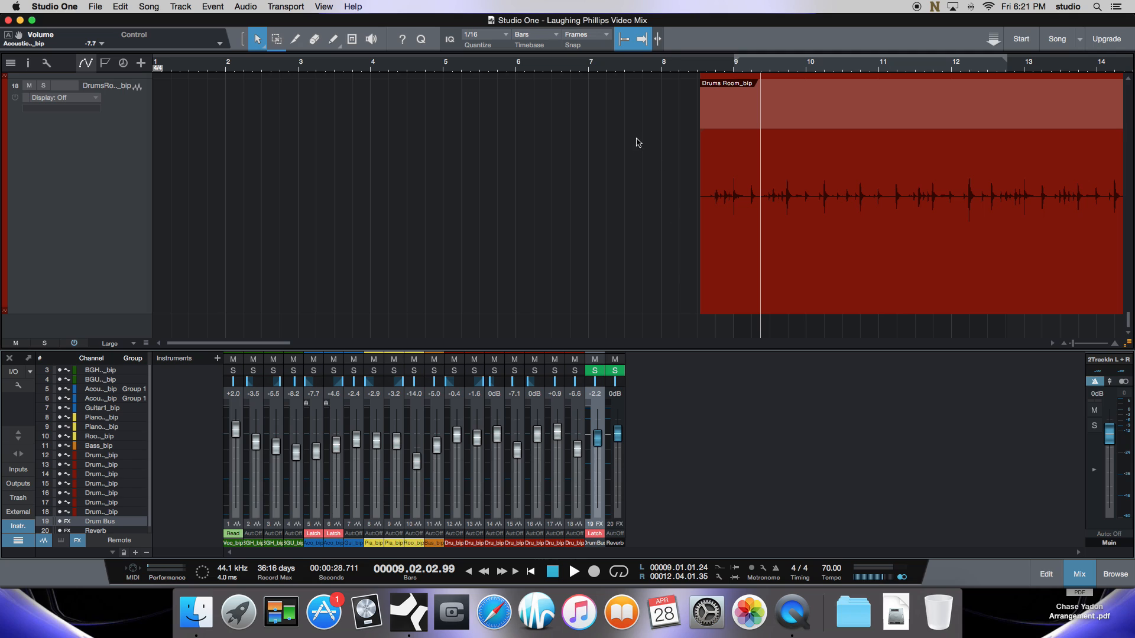
Record Drum Bus volume automation from about bar 6, raising the fader to about +0.7 dB by bar 7 for the drum entrance
{"action": "left_click", "coordinate": [654, 69]}
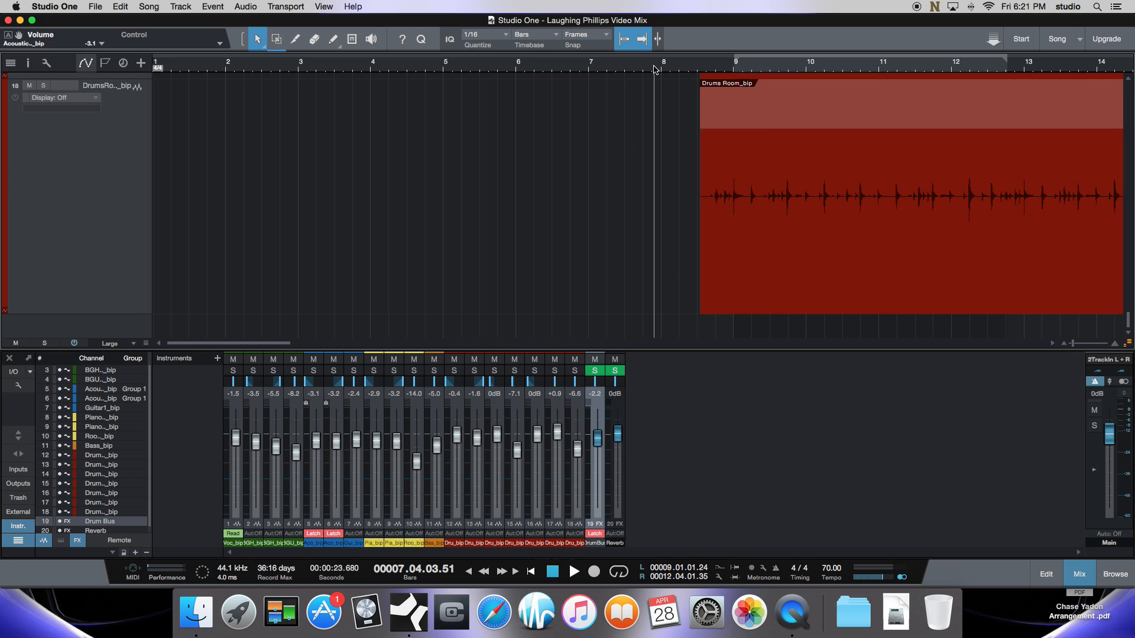
{"action": "left_click", "coordinate": [634, 69]}
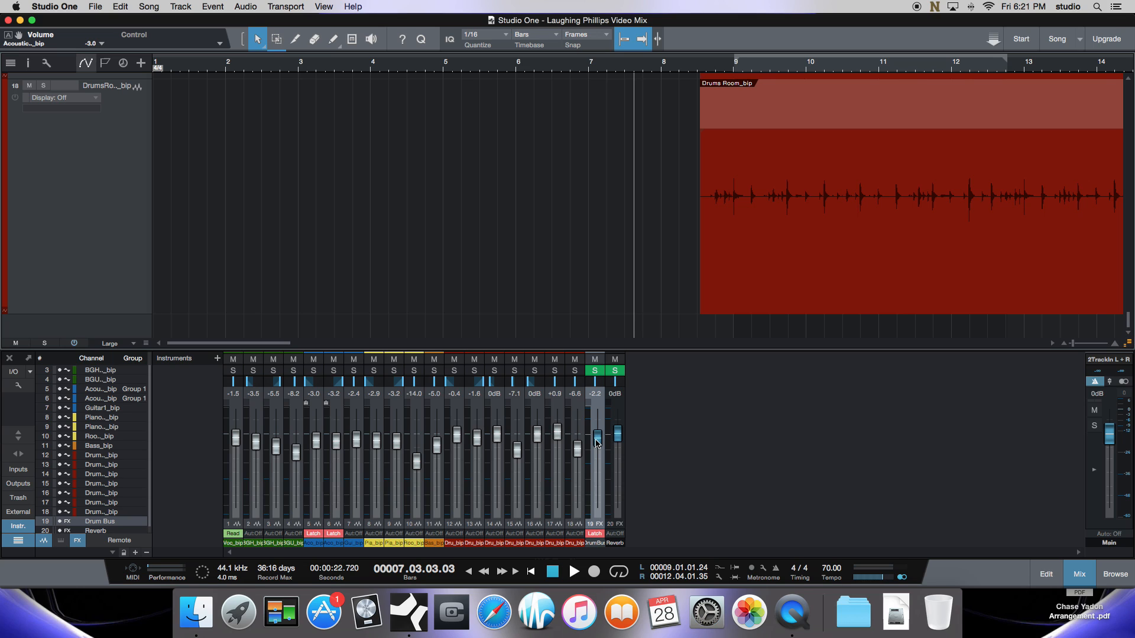
{"action": "left_click", "coordinate": [524, 69]}
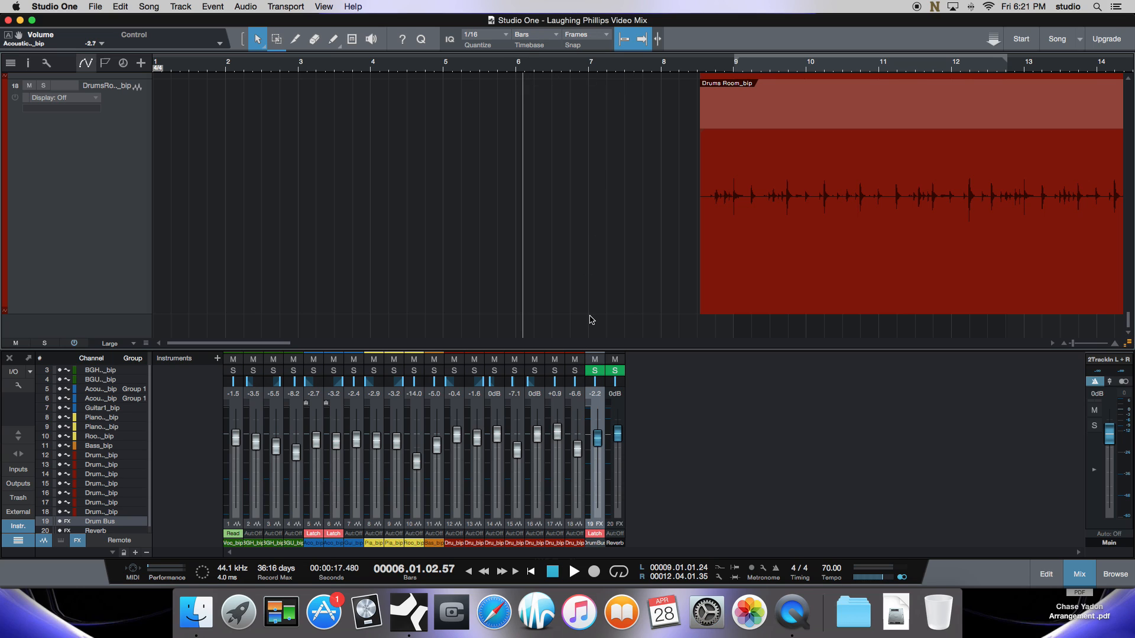
{"action": "key", "text": "space"}
{"action": "left_click", "coordinate": [598, 439]}
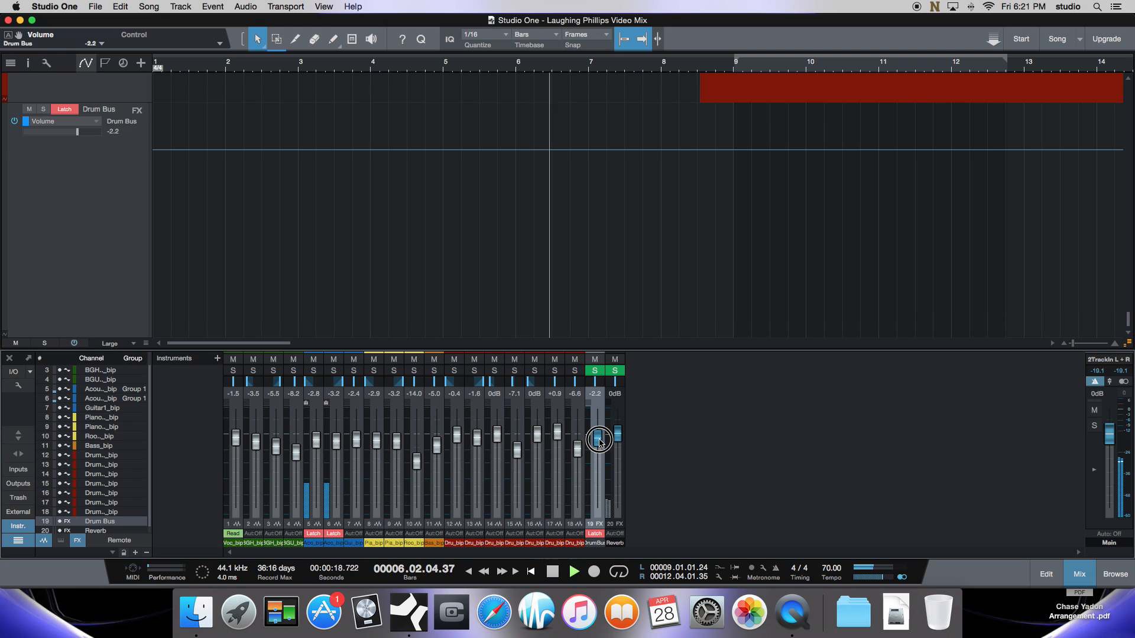
{"action": "left_click_drag", "start_coordinate": [599, 442], "coordinate": [601, 436]}
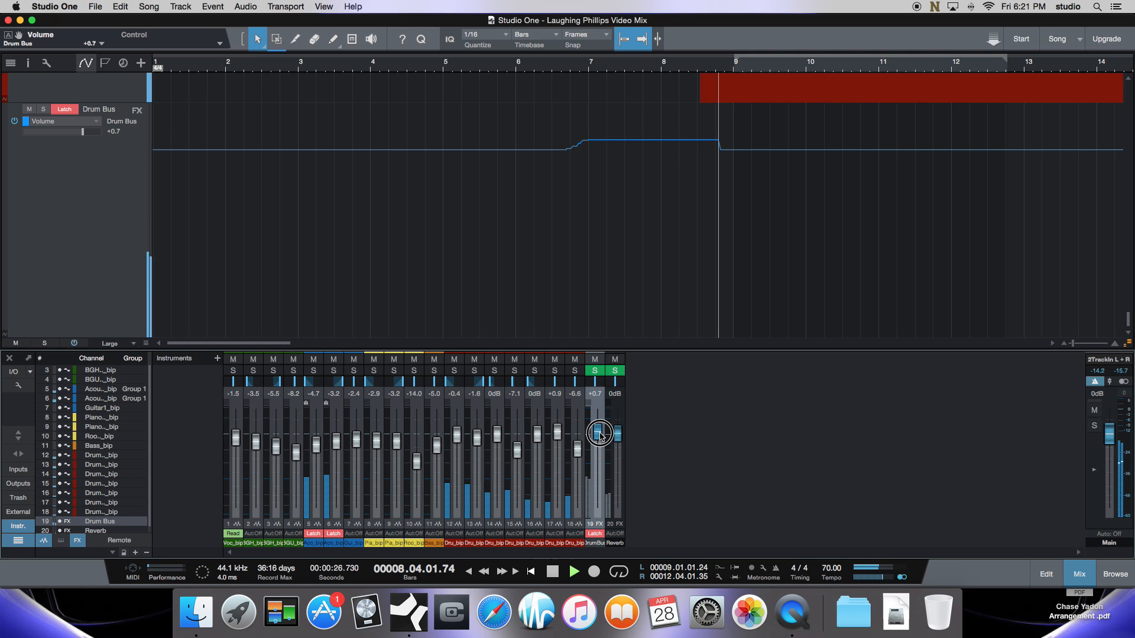
Lower the Drum Bus fader to about -3.2 dB after bar 9, stop recording just after bar 10, and play back the ride
{"action": "left_click_drag", "start_coordinate": [599, 437], "coordinate": [601, 445]}
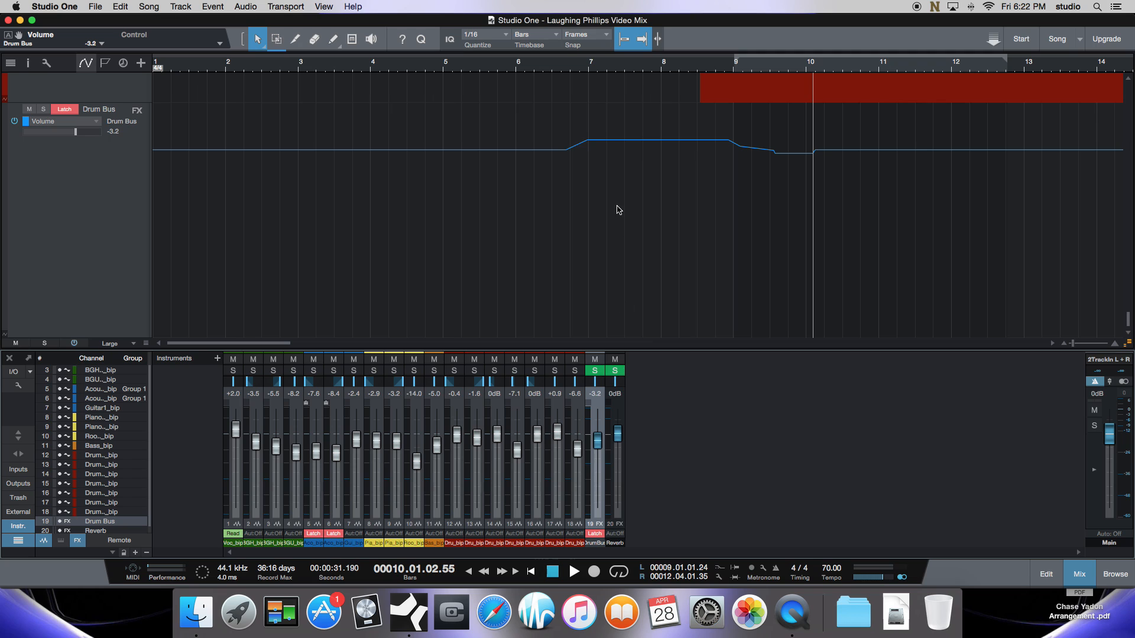
{"action": "left_click", "coordinate": [647, 70]}
{"action": "key", "text": "space"}
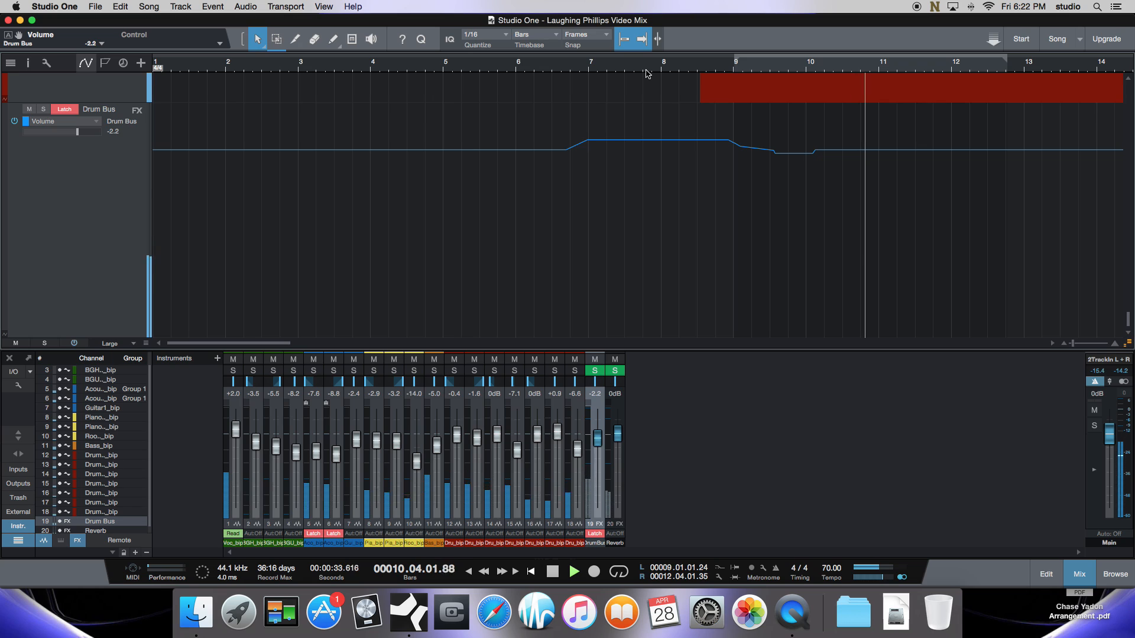
{"action": "key", "text": "space"}
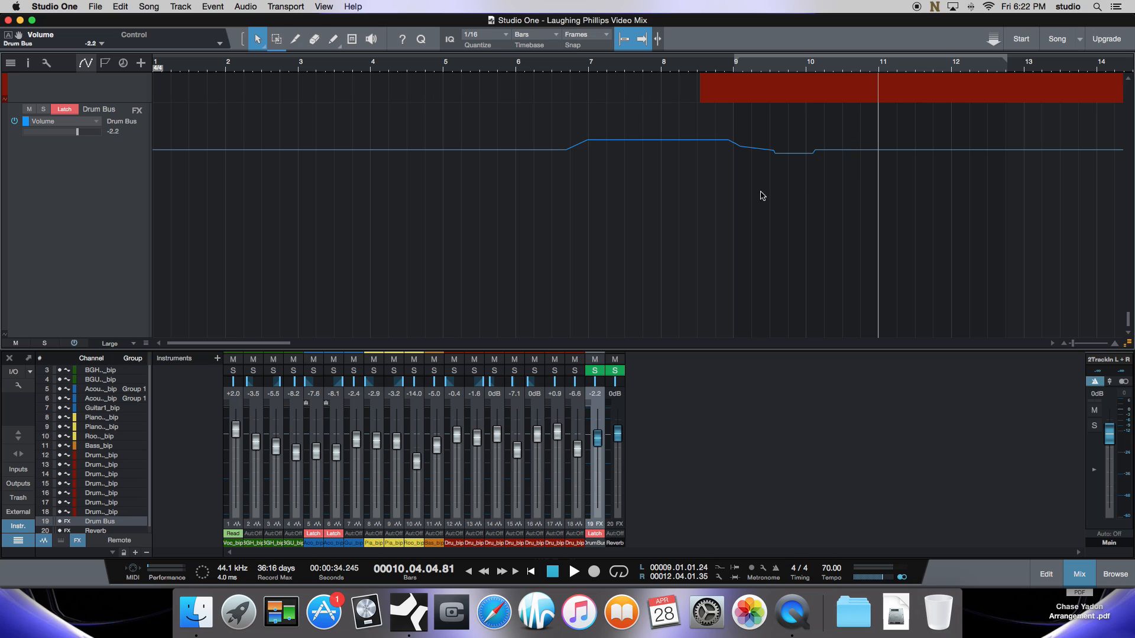
Set the automation mode of the grouped acoustic guitar channels and the Drum Bus to Read
{"action": "left_click", "coordinate": [314, 534]}
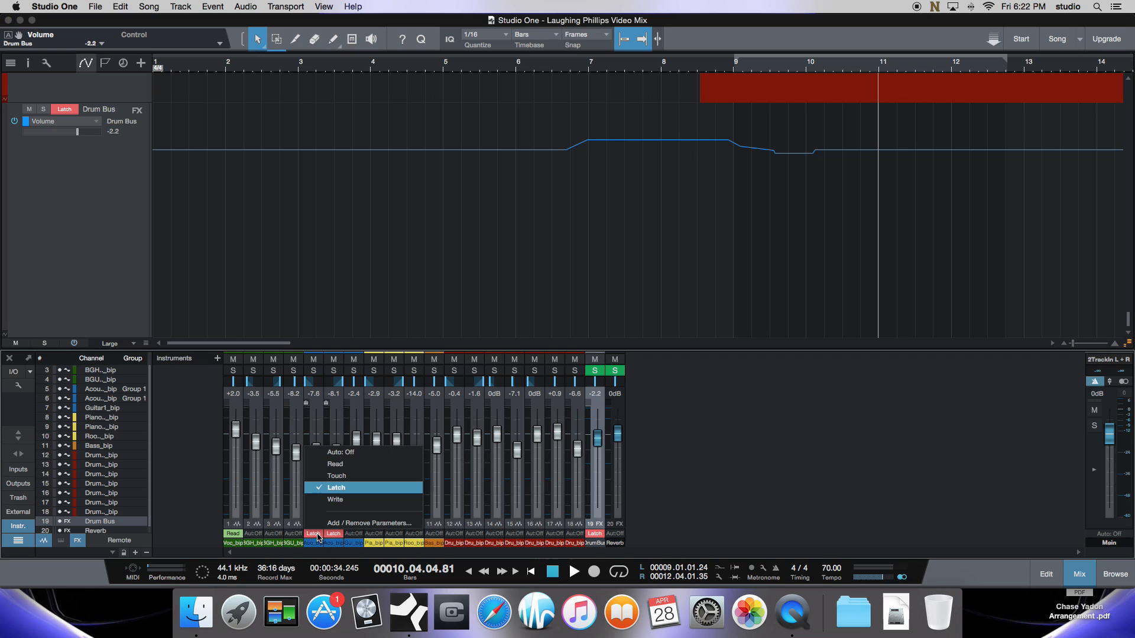
{"action": "left_click", "coordinate": [334, 464]}
{"action": "left_click", "coordinate": [595, 534]}
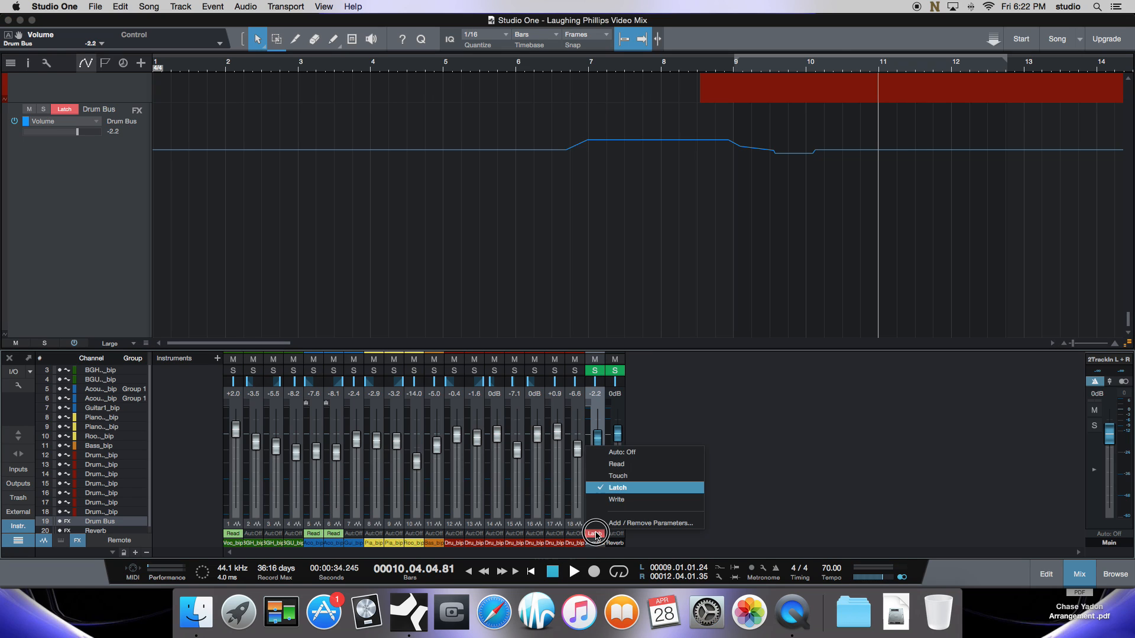
{"action": "left_click", "coordinate": [617, 465]}
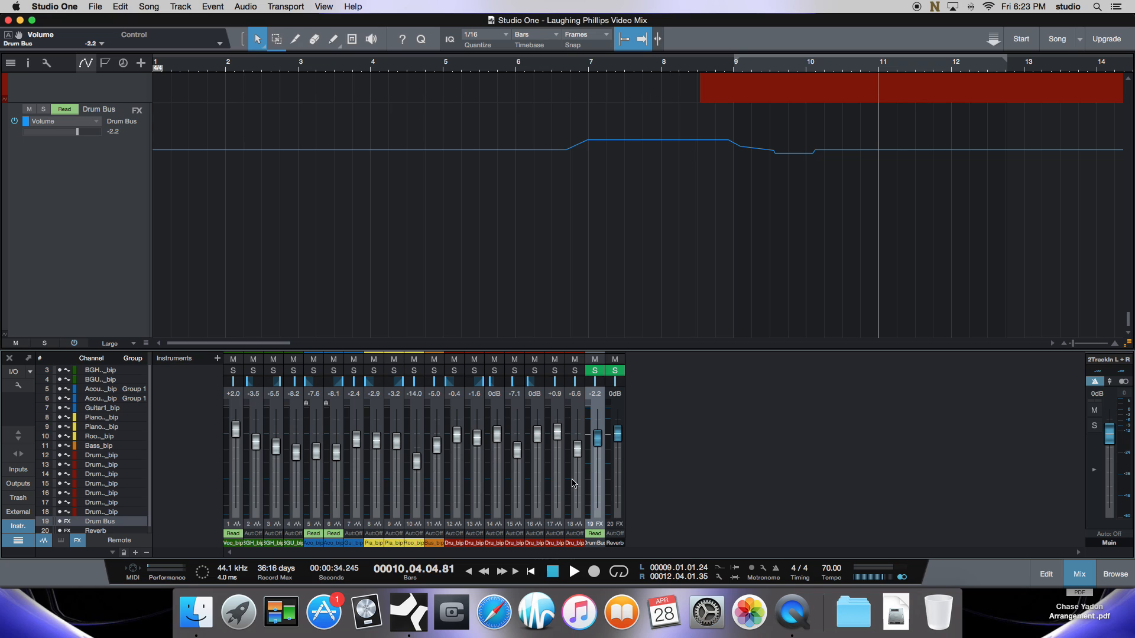
{"action": "left_click", "coordinate": [184, 6]}
{"action": "mouse_move", "coordinate": [149, 6]}
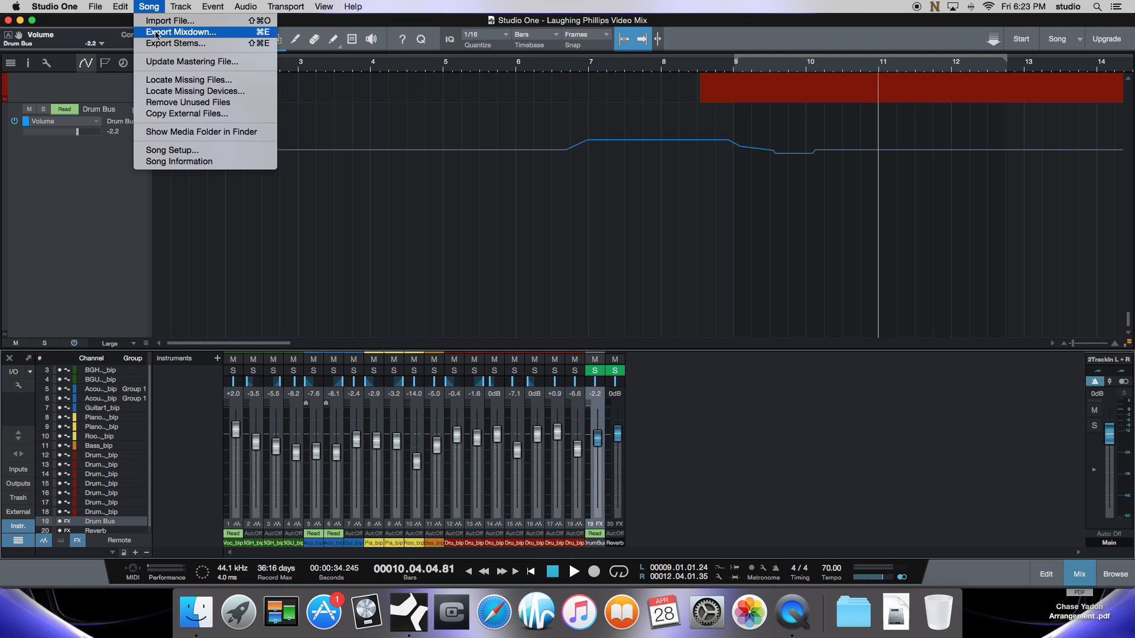
{"action": "left_click", "coordinate": [92, 226]}
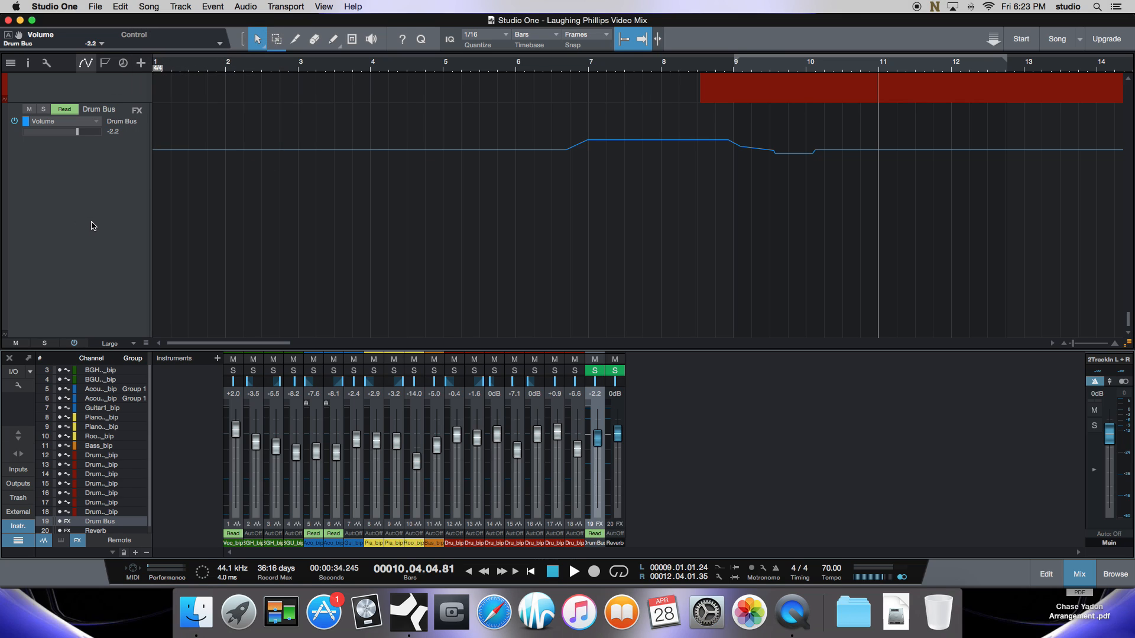